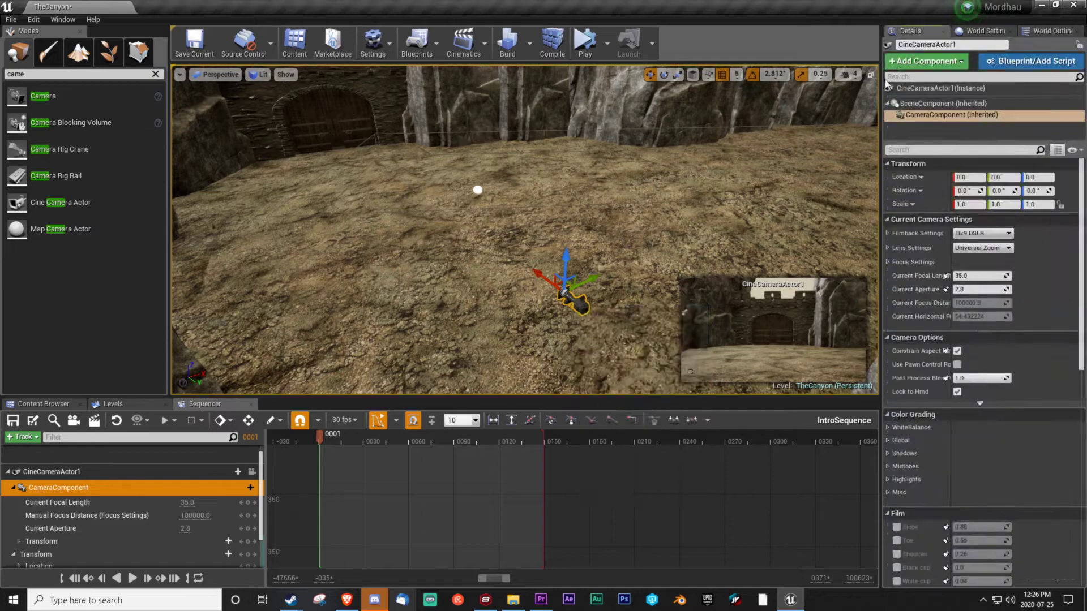
Step: Drag the selected tunnel soldiers from the World Outliner into IntroSequence and add a Camera Cuts track
scroll(981, 330, down, 10)
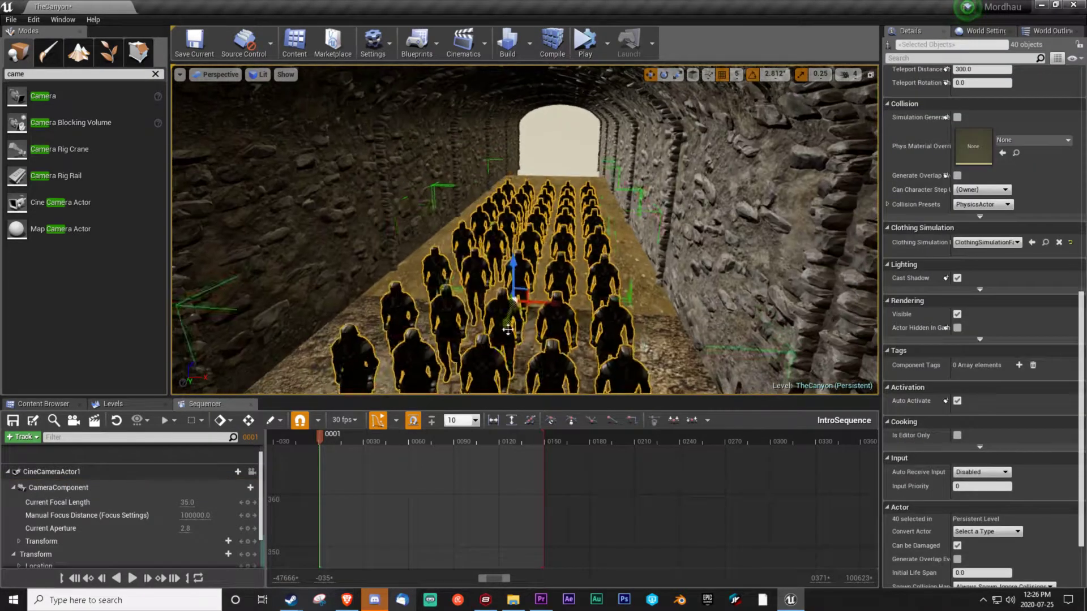
ctrl+click(564, 235)
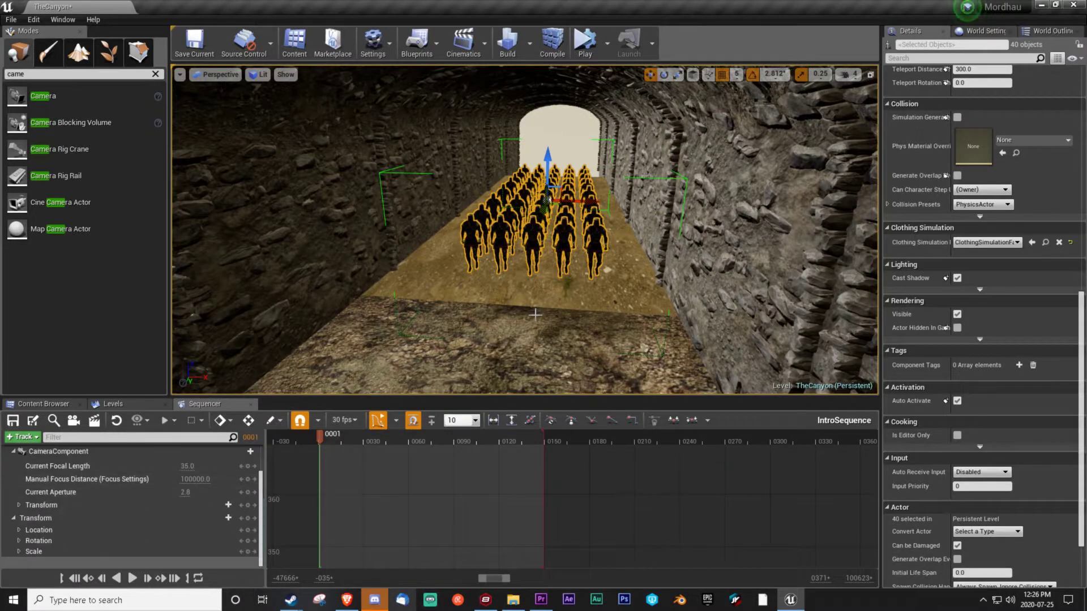
click(1050, 31)
drag(954, 141, 243, 495)
scroll(215, 488, down, 1)
ctrl+scroll(483, 442, down, 2)
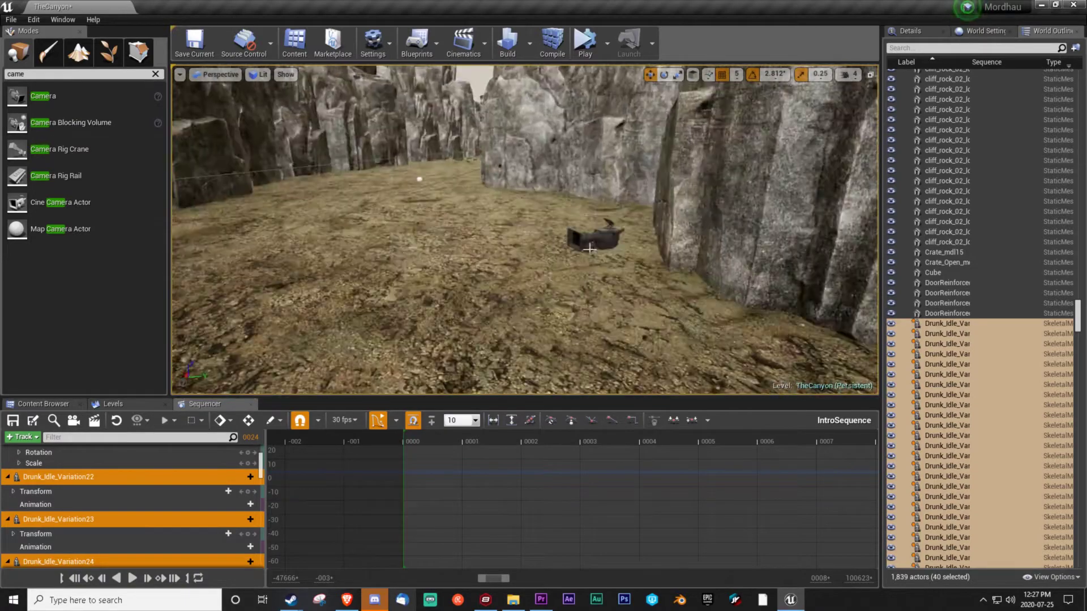
click(140, 420)
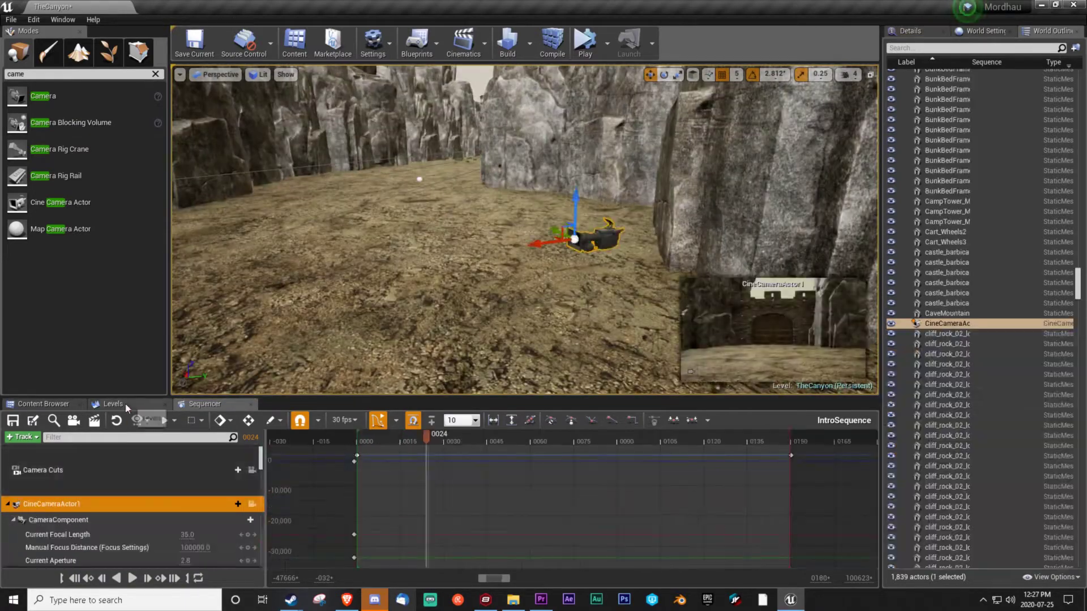
Step: Save TheCanyon map and open the Escape MasterSequence's Escape1 shot to view its cameras
click(195, 45)
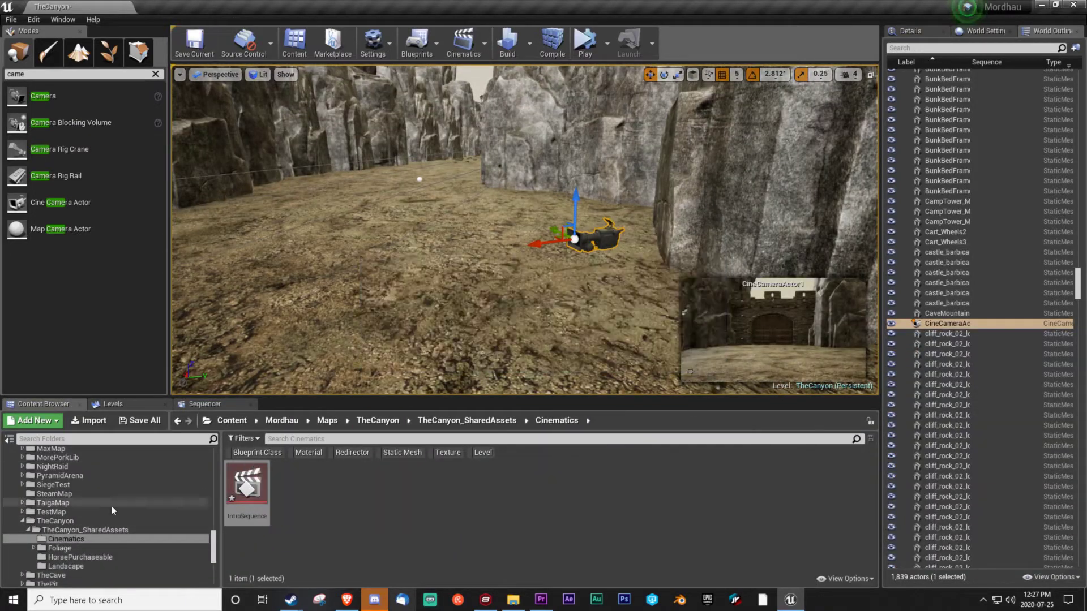
scroll(89, 500, up, 5)
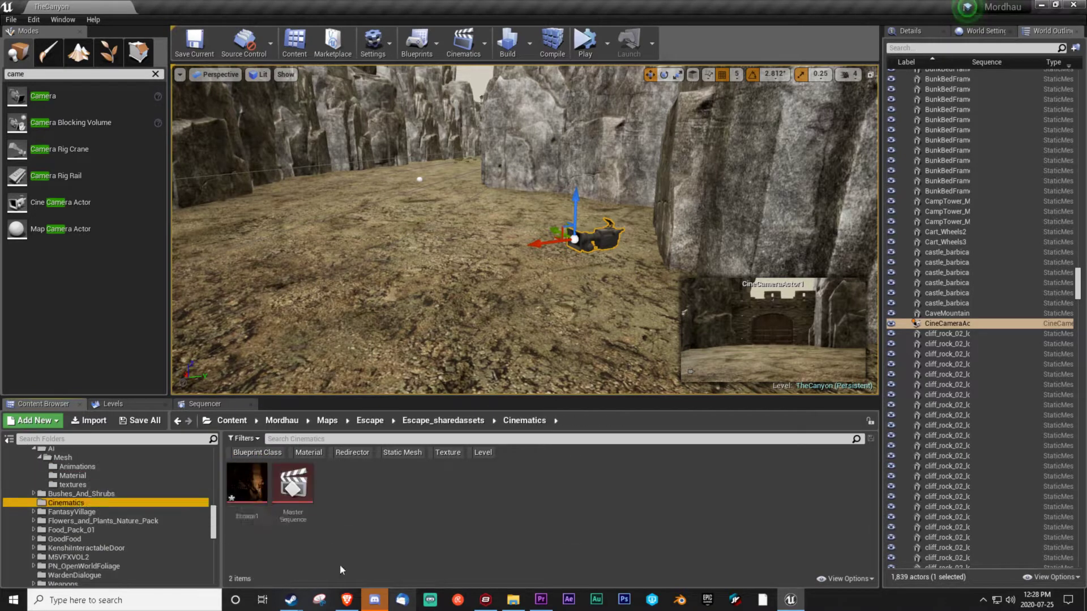
double_click(249, 500)
double_click(280, 458)
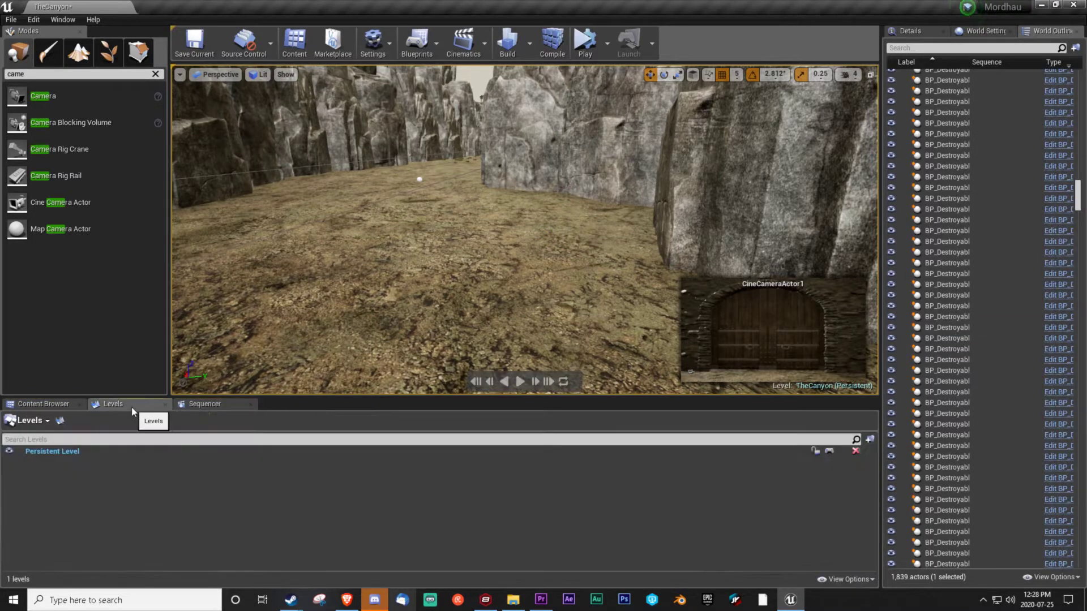
Step: Reopen IntroSequence from the TheCanyon_SharedAssets Cinematics folder
click(43, 403)
click(364, 427)
click(97, 529)
double_click(247, 481)
scroll(191, 516, down, 3)
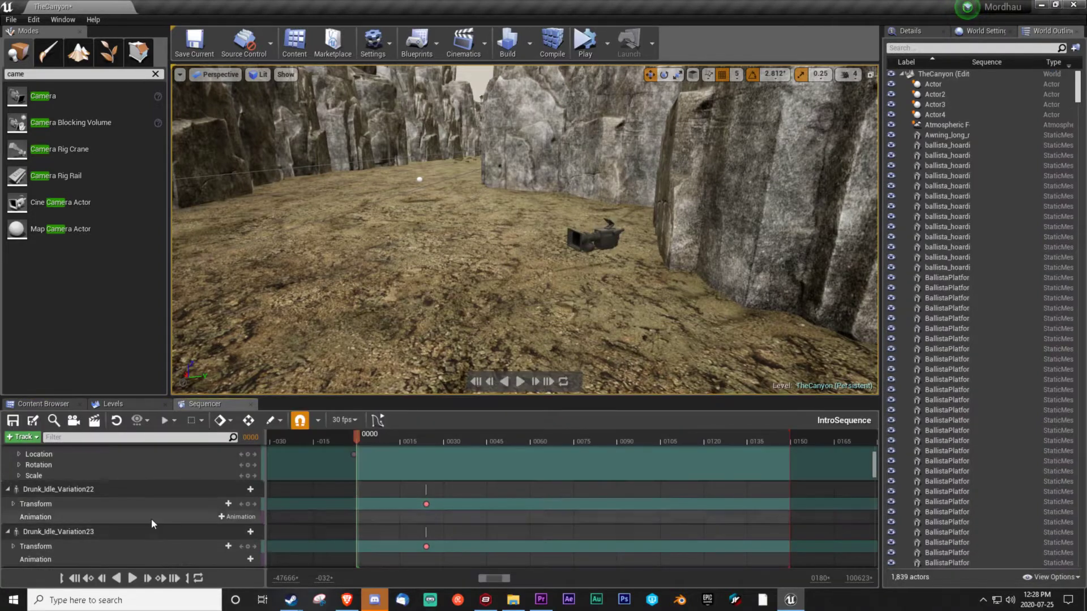
Step: Preview the sequence to frame 0075, then select and frame the 40-soldier crowd
click(111, 491)
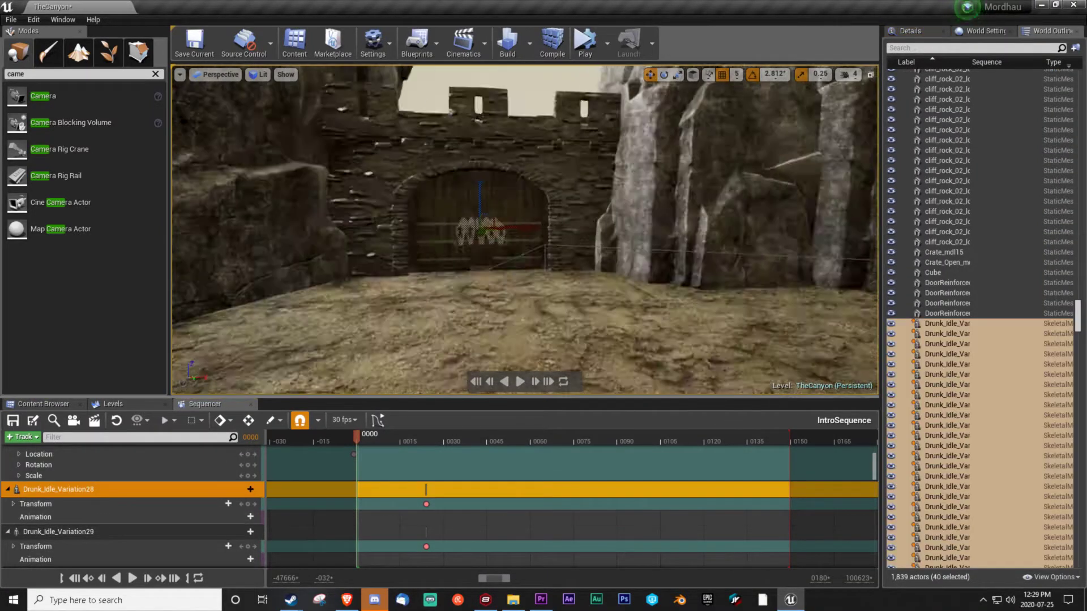
click(535, 442)
ctrl+click(141, 489)
click(138, 489)
scroll(138, 488, up, 10)
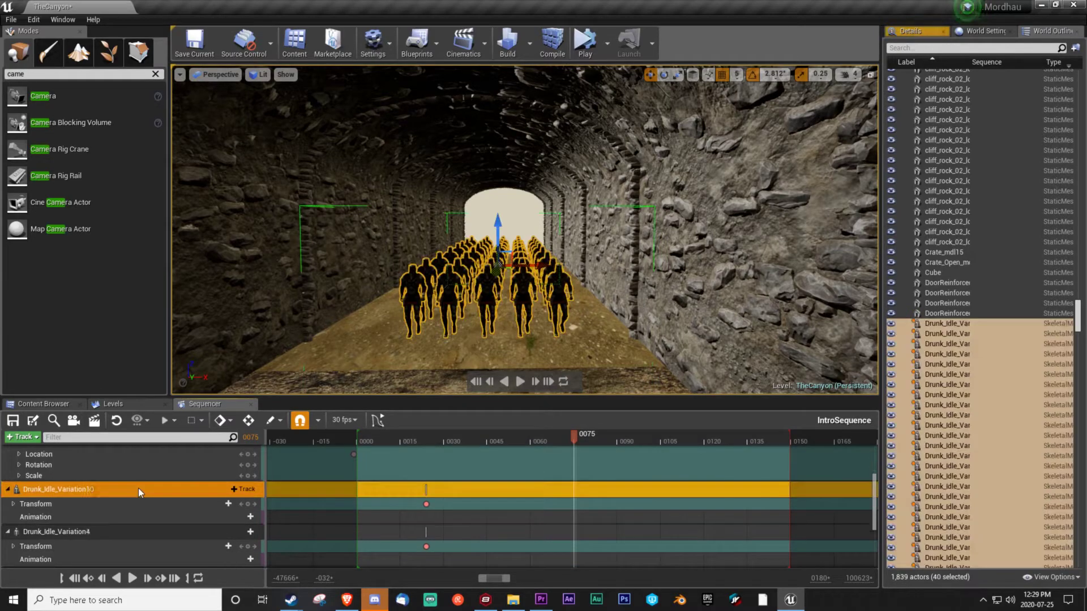
click(484, 283)
key(f)
click(525, 271)
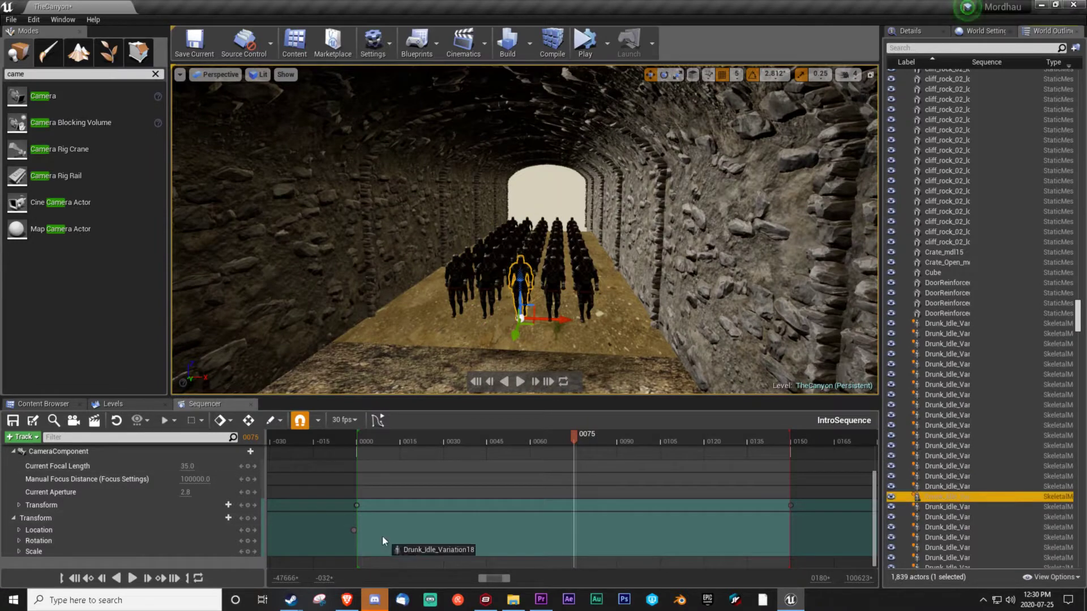
Step: Add Drunk_Idle_Variation18 with a Walking animation, then add the remaining soldiers as tracks
drag(383, 540, 373, 489)
click(236, 551)
click(375, 531)
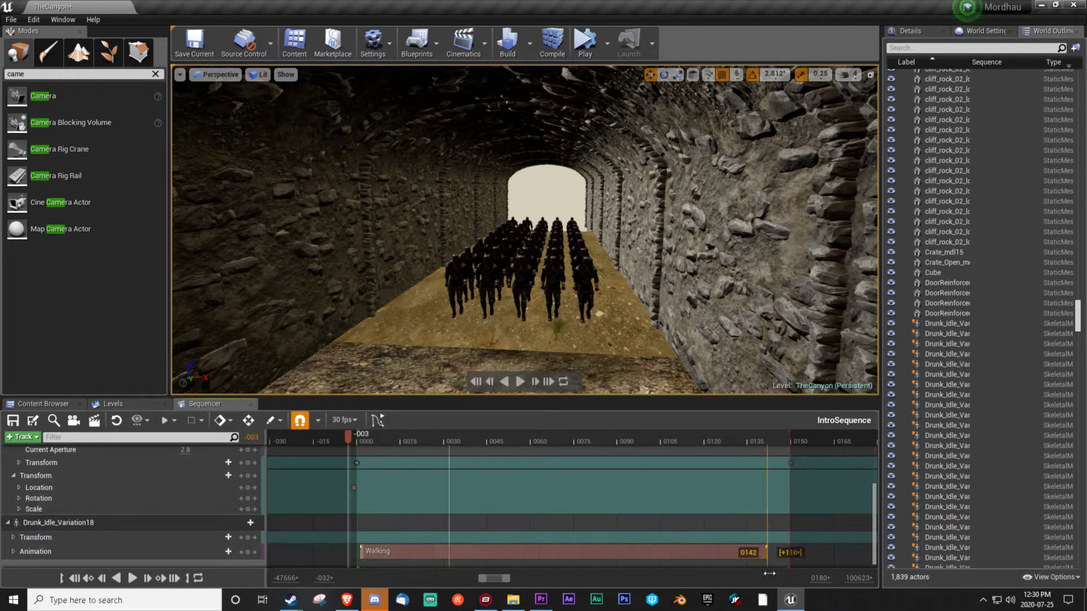
key(ctrl+z)
click(55, 520)
key(ctrl+z)
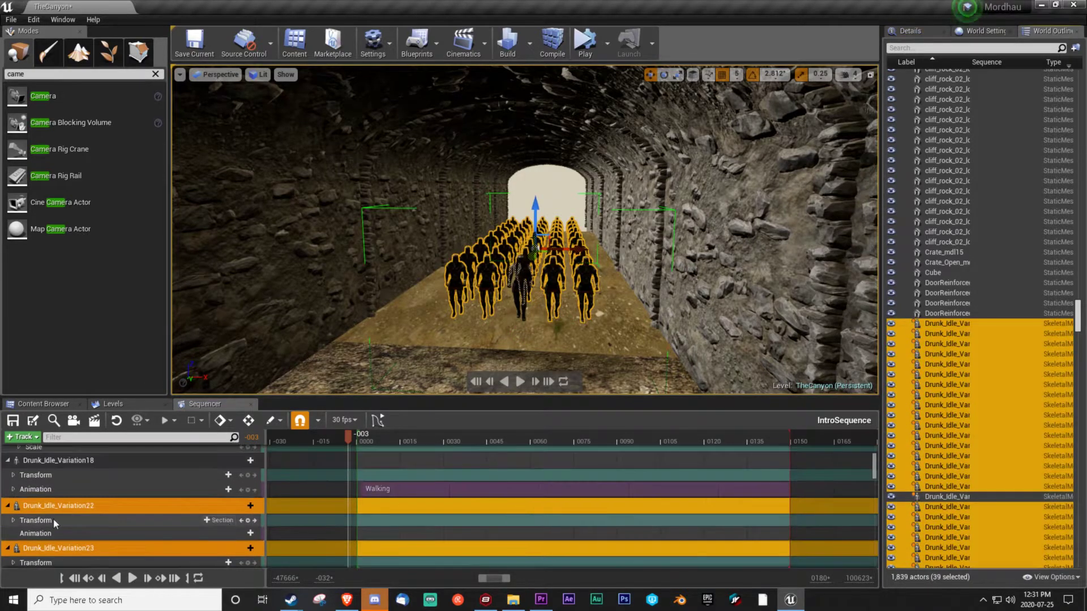
click(250, 493)
Step: Assign the Walking animation to the next soldier tracks, including Drunk_Idle_Variation30 and 38
click(253, 452)
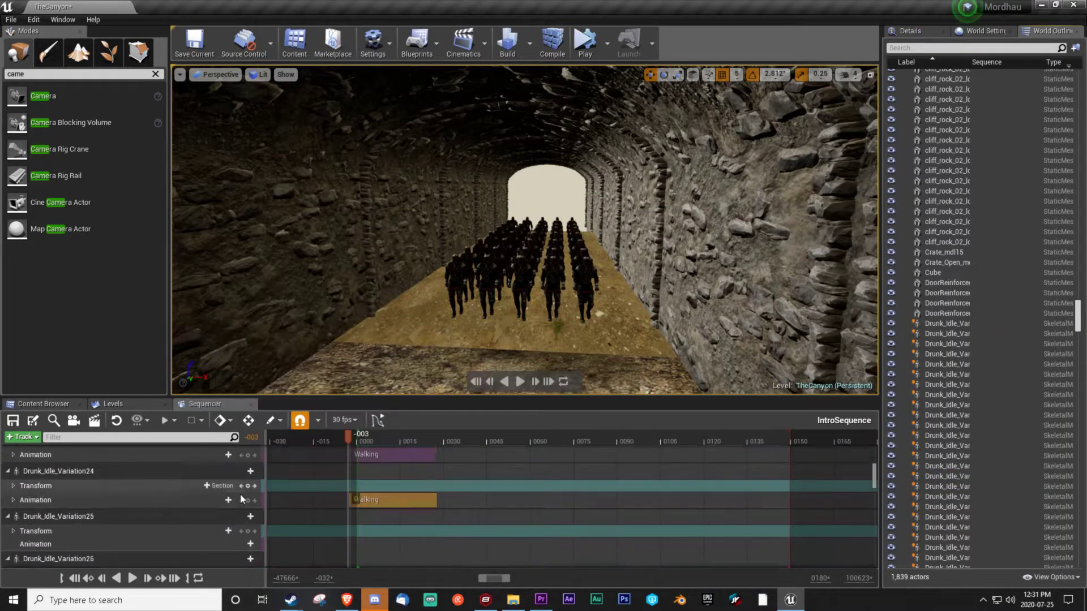
click(229, 514)
click(244, 372)
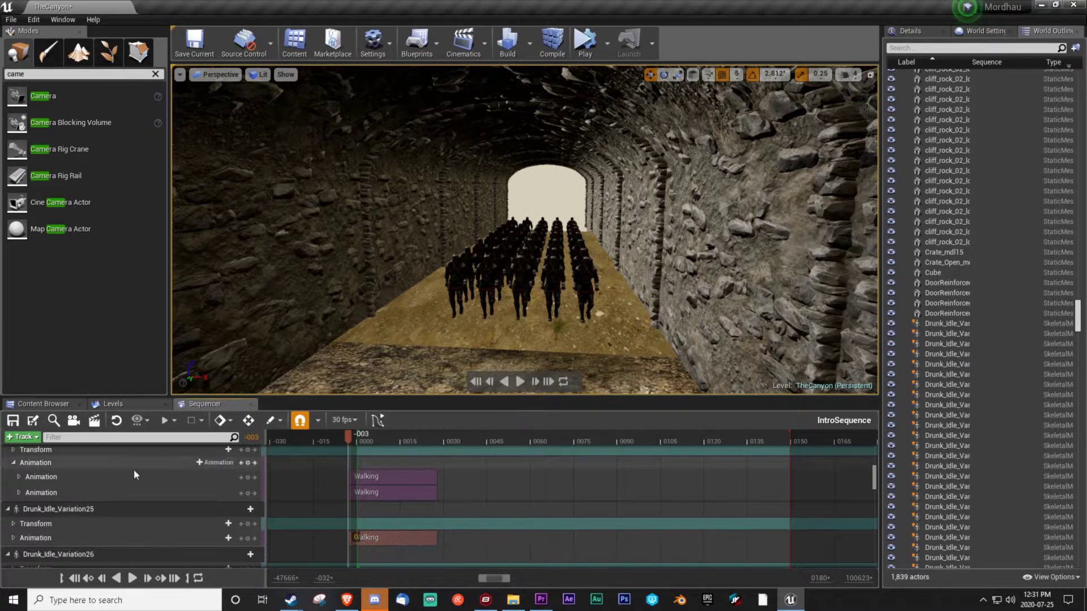
scroll(240, 515, down, 5)
click(228, 533)
click(244, 371)
scroll(252, 495, down, 1)
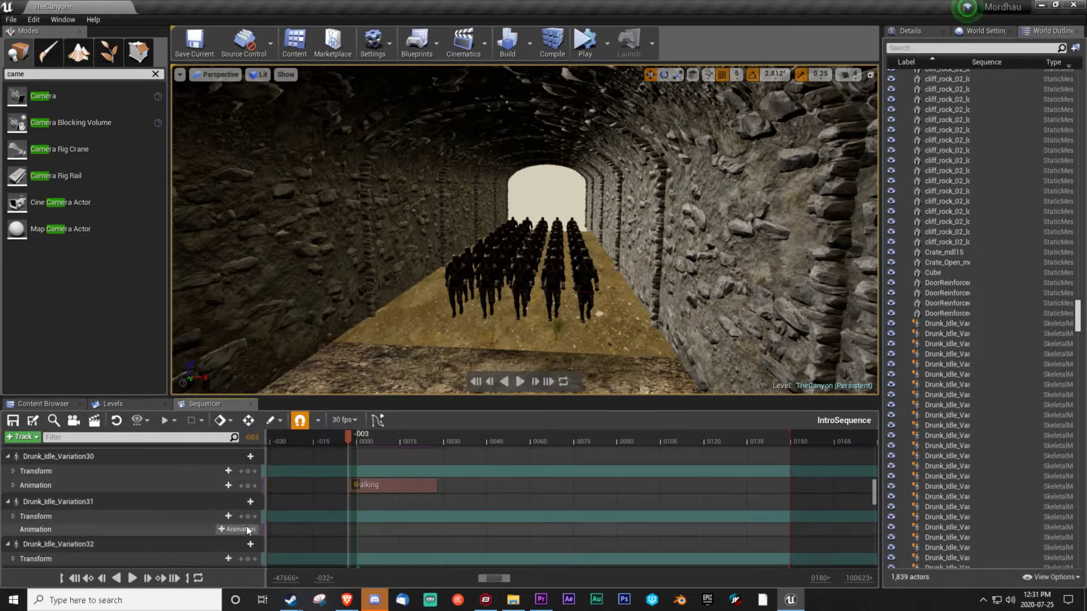
scroll(252, 494, down, 5)
click(228, 504)
click(249, 451)
Step: Give Walking animations to Drunk_Idle_Variation14 and the neighbouring soldier tracks
click(252, 465)
click(249, 453)
click(238, 520)
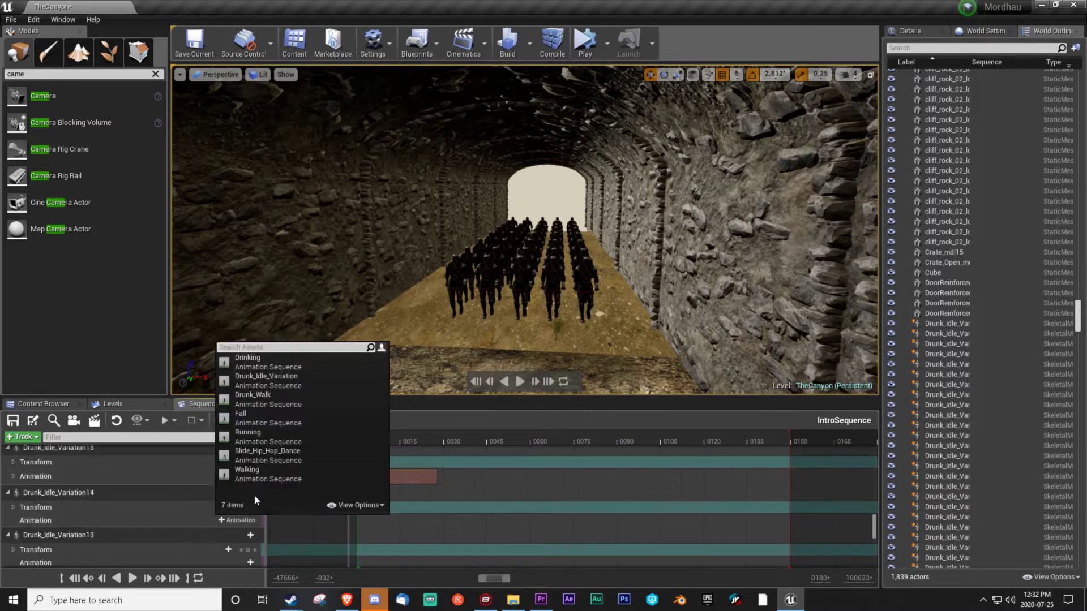
click(247, 473)
click(228, 478)
click(247, 431)
scroll(226, 510, down, 3)
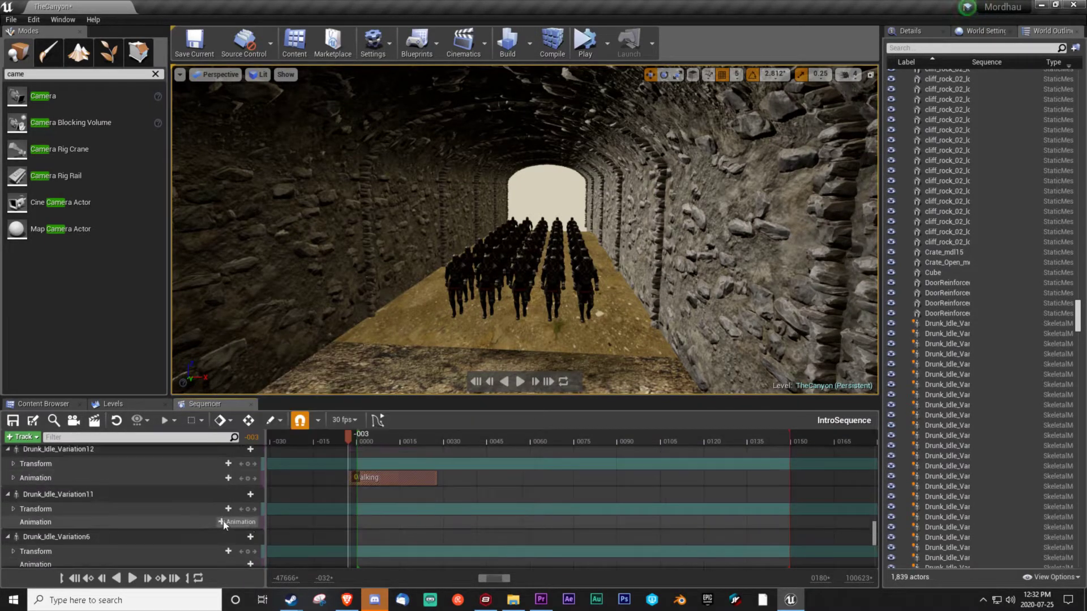
scroll(224, 525, down, 2)
Step: Assign Walking to the last remaining Drunk_Idle_Variation tracks
click(245, 512)
click(238, 503)
click(247, 456)
click(246, 508)
click(247, 470)
scroll(226, 509, down, 2)
click(238, 550)
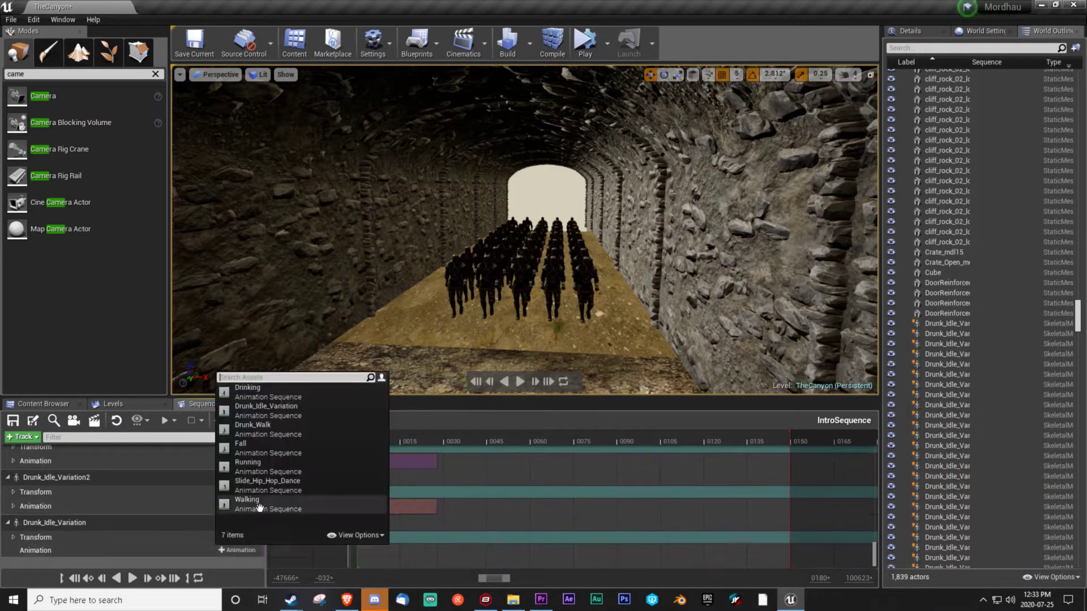
click(259, 506)
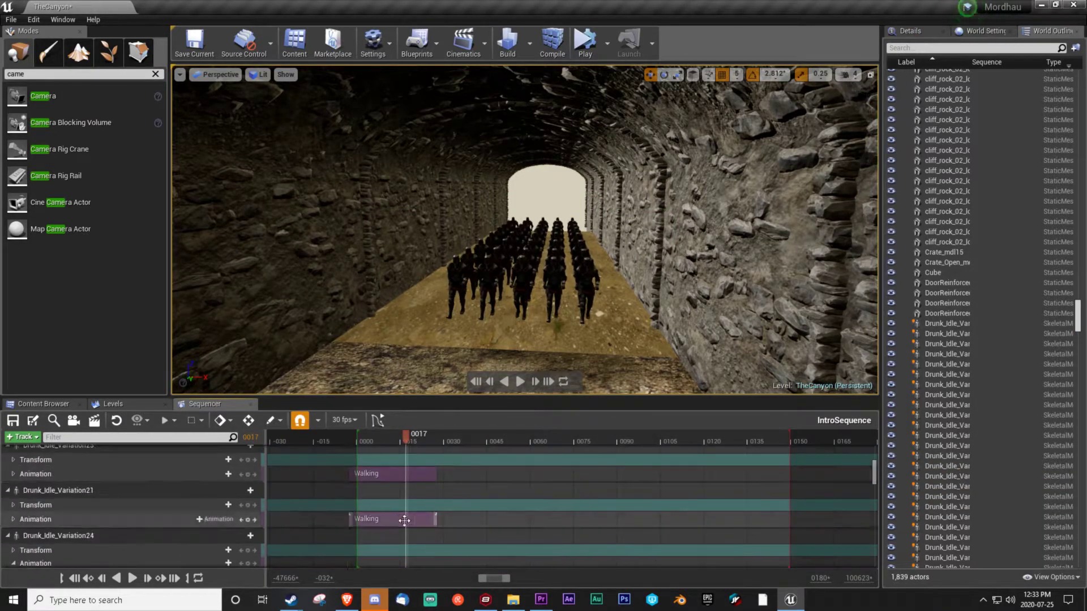
Step: Stretch the first selected Walking sections out to the playback end at frame 0150
key(ctrl+a)
scroll(876, 483, down, 3)
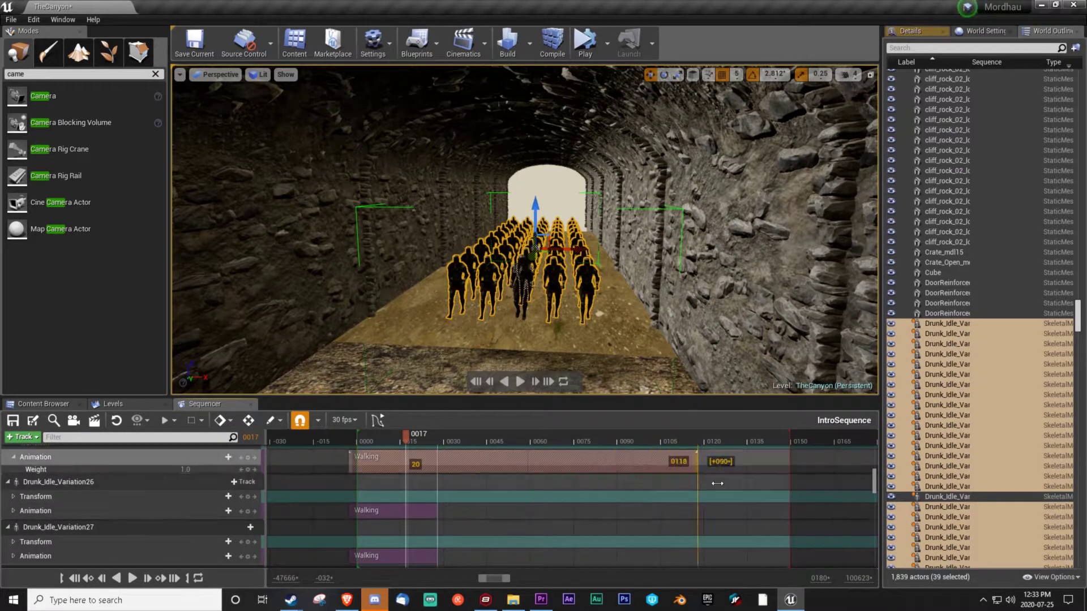
mouse_move(448, 511)
mouse_down()
mouse_move(419, 509)
mouse_move(426, 486)
mouse_up()
scroll(419, 510, down, 2)
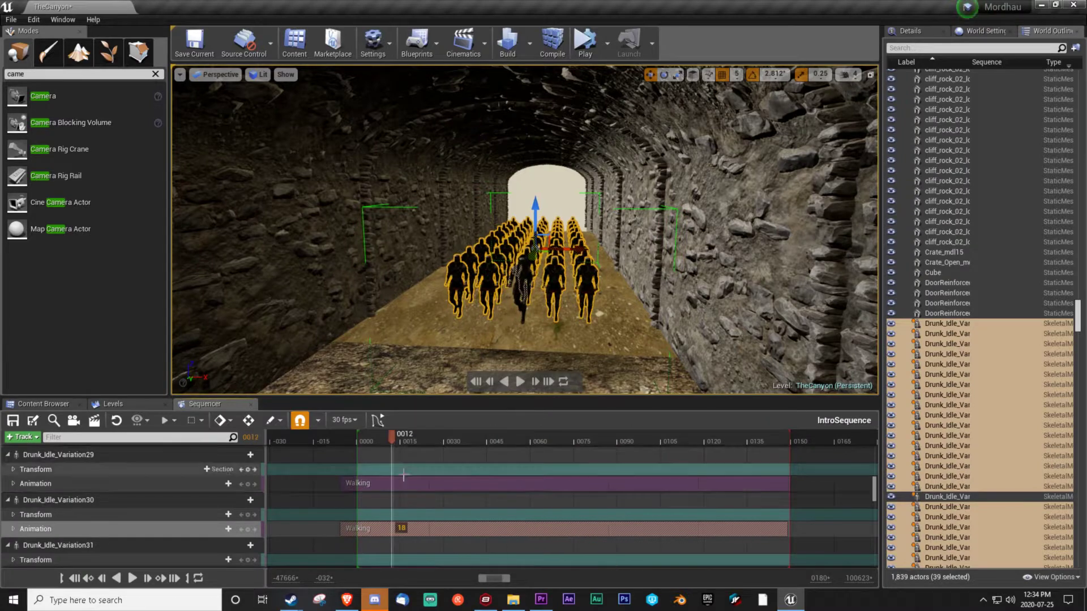
mouse_move(369, 481)
mouse_down()
mouse_move(386, 591)
mouse_move(385, 566)
mouse_up()
scroll(432, 510, up, 10)
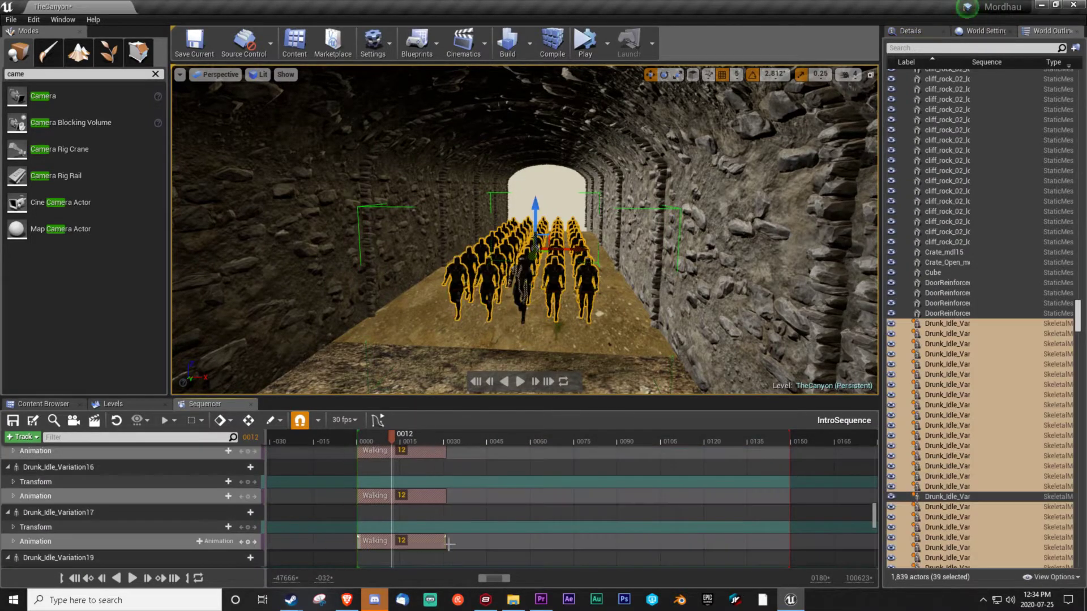
scroll(432, 542, up, 5)
drag(445, 548, 816, 524)
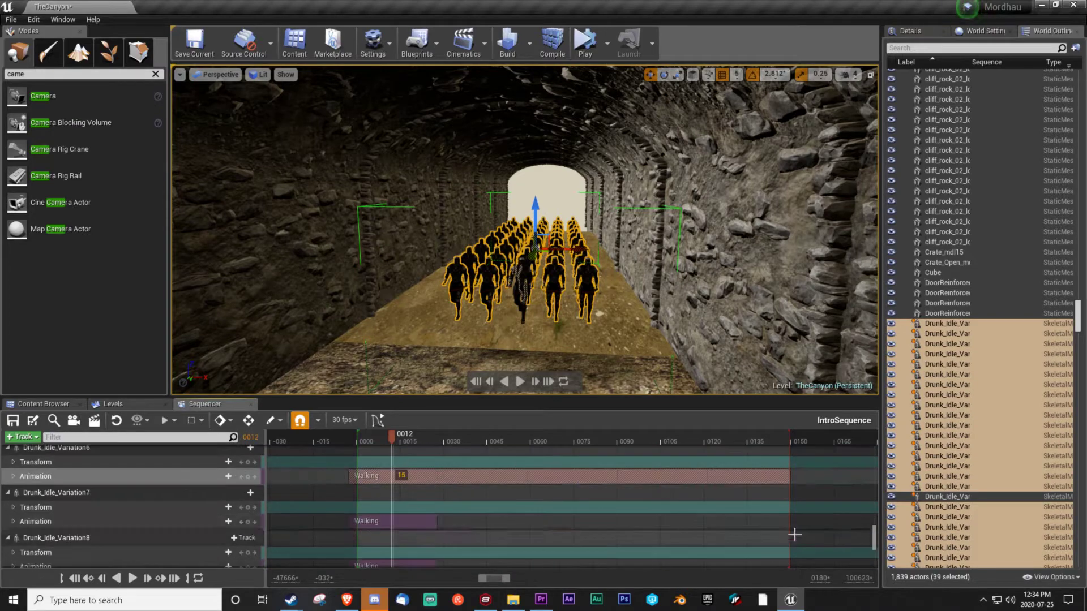
click(623, 524)
Step: Extend all remaining Walking sections to fill the sequence and preview the march at frame 0058
scroll(431, 519, down, 3)
drag(431, 520, 418, 520)
scroll(419, 519, down, 5)
drag(430, 566, 439, 552)
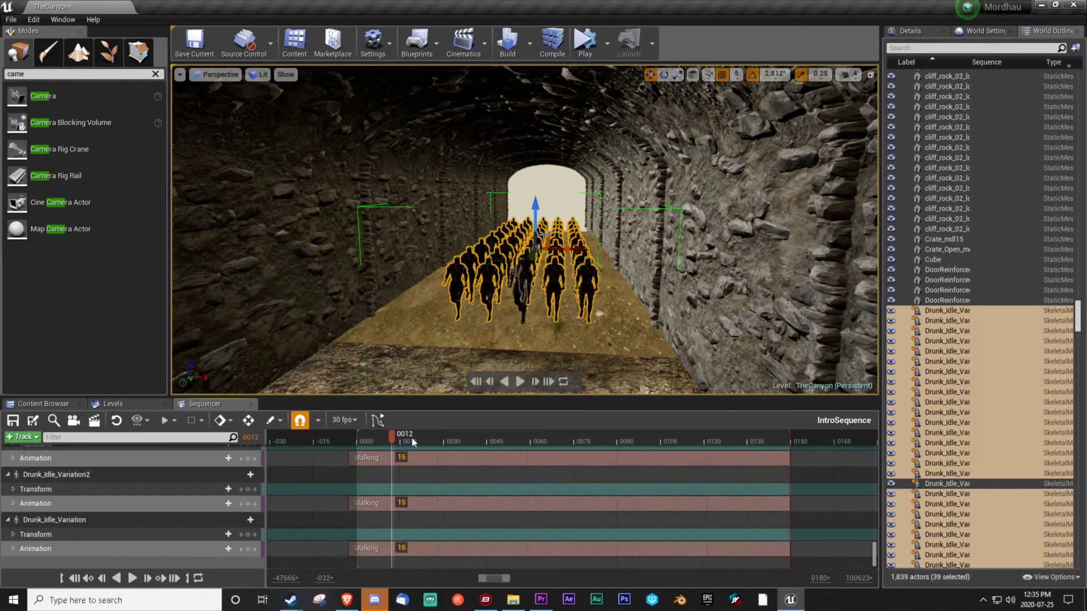
click(439, 467)
scroll(430, 487, down, 5)
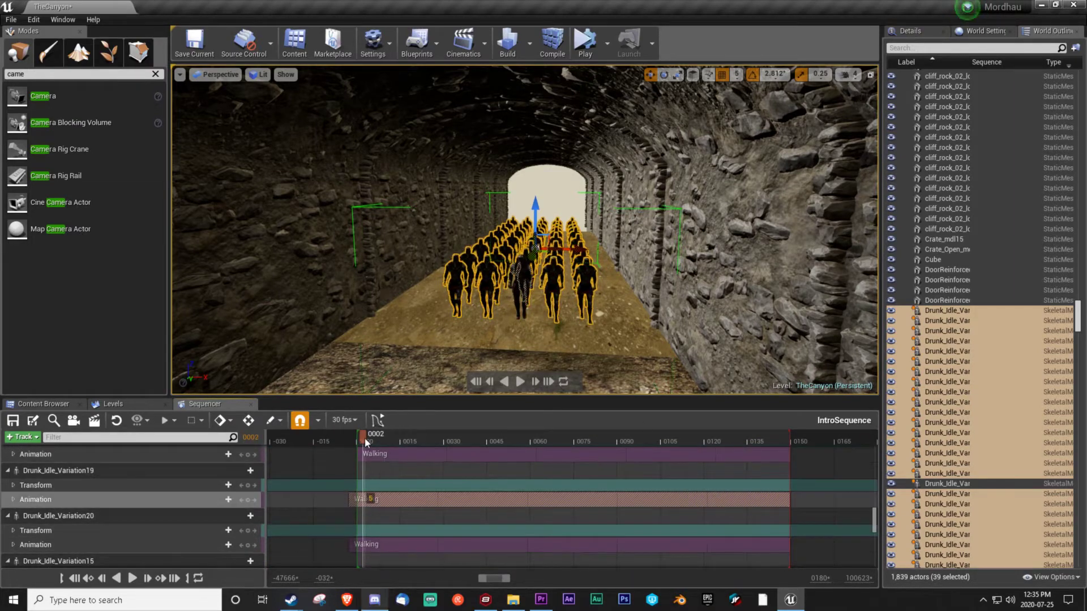
drag(365, 437, 525, 437)
ctrl+click(523, 287)
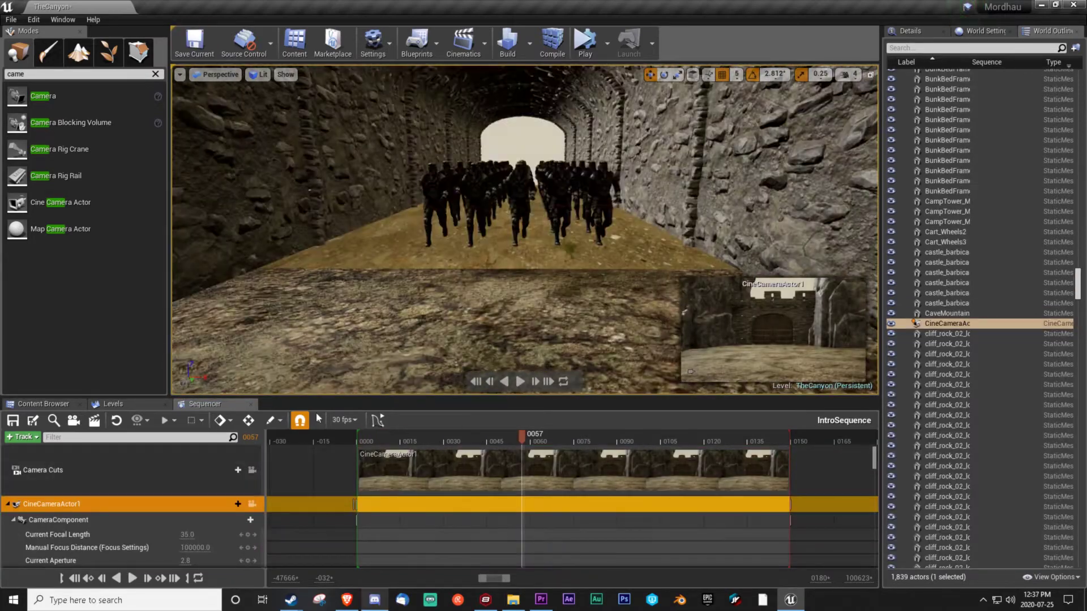
Step: Expand Drunk_Idle_Variation18 and add a Transform key at frame 0031
scroll(289, 469, down, 2)
click(170, 536)
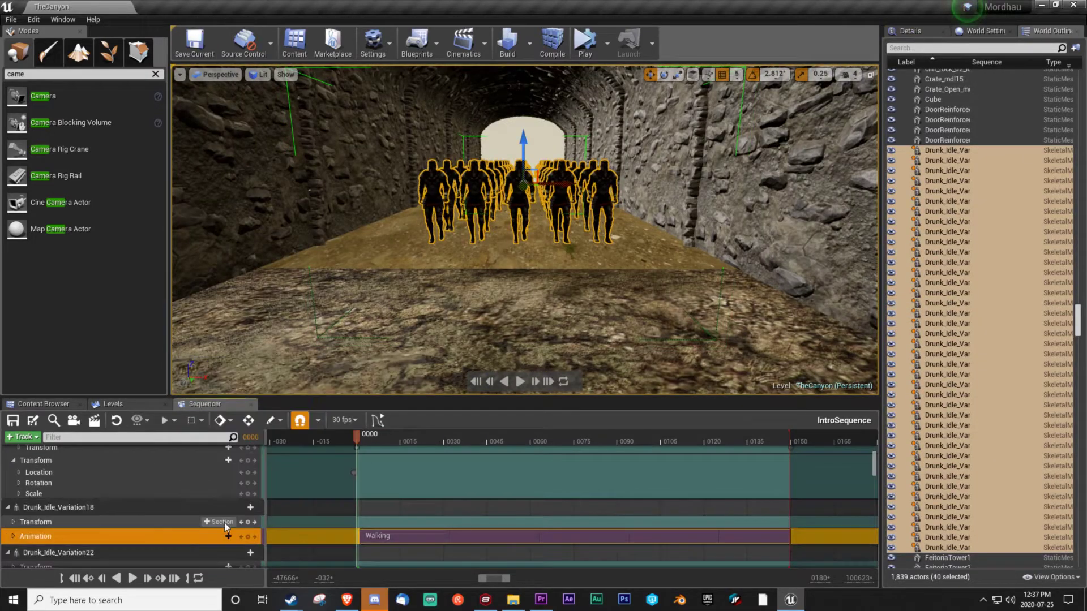
click(236, 533)
scroll(169, 510, down, 1)
click(73, 489)
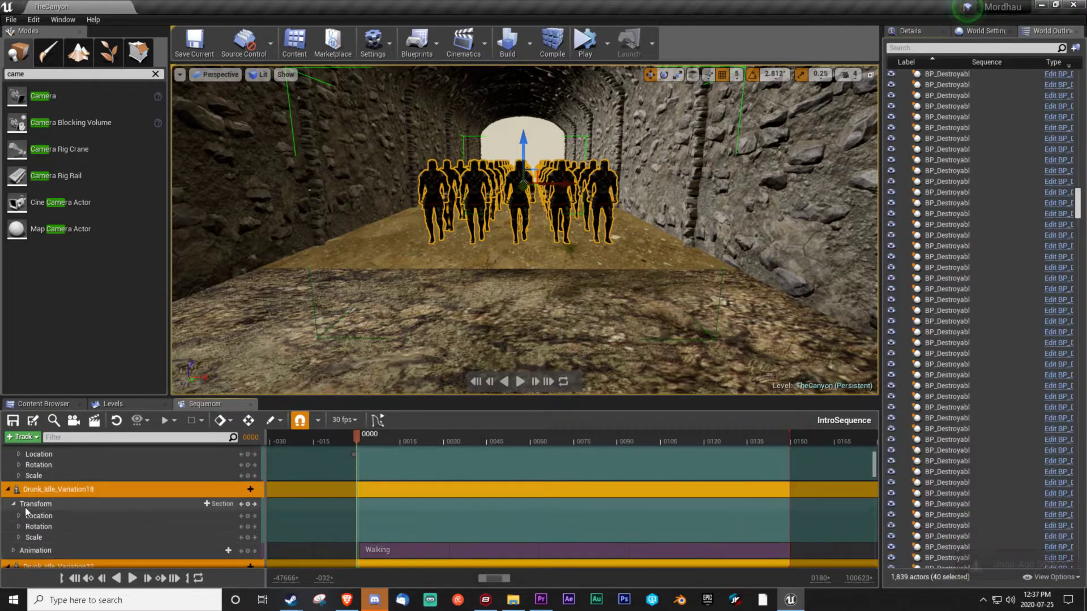
scroll(73, 512, up, 1)
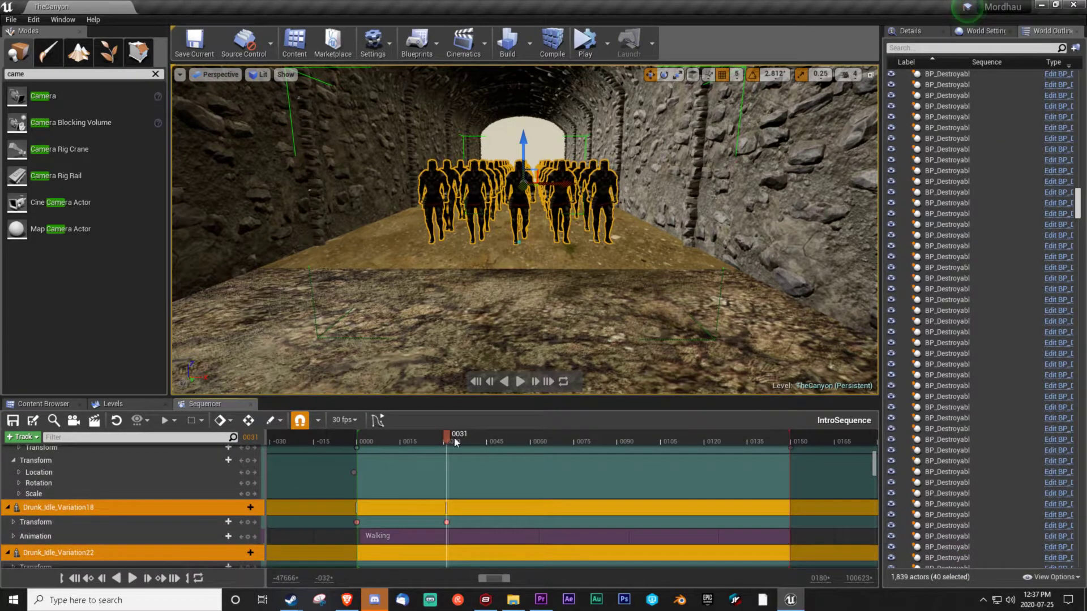
click(448, 523)
click(248, 522)
Step: Preview a few frames, return the playhead to 0000, and slide the Walking section along the timeline
click(387, 441)
click(537, 441)
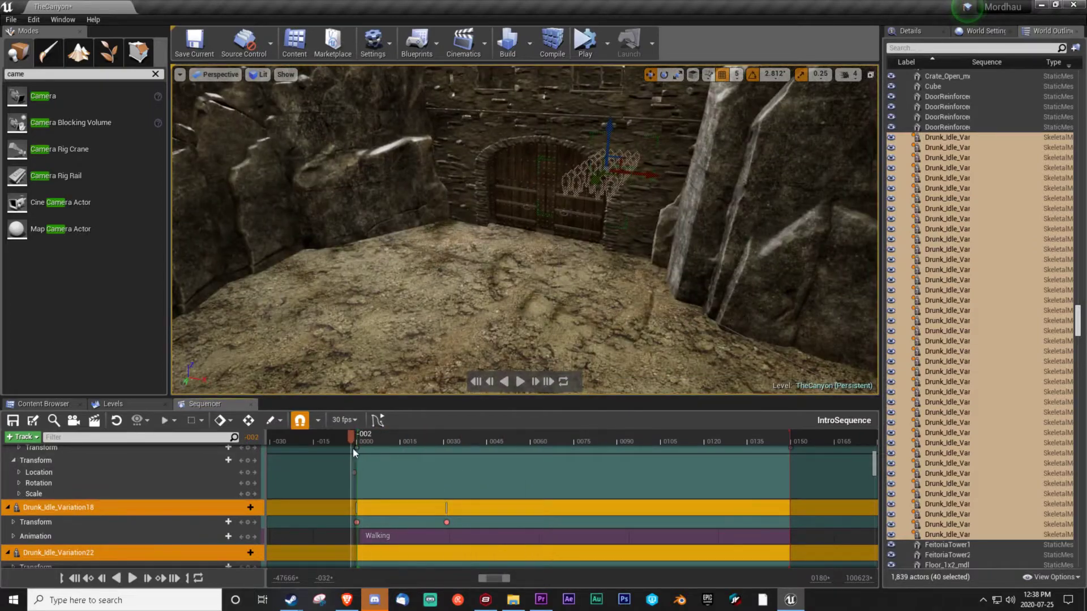
drag(352, 448, 357, 448)
click(137, 511)
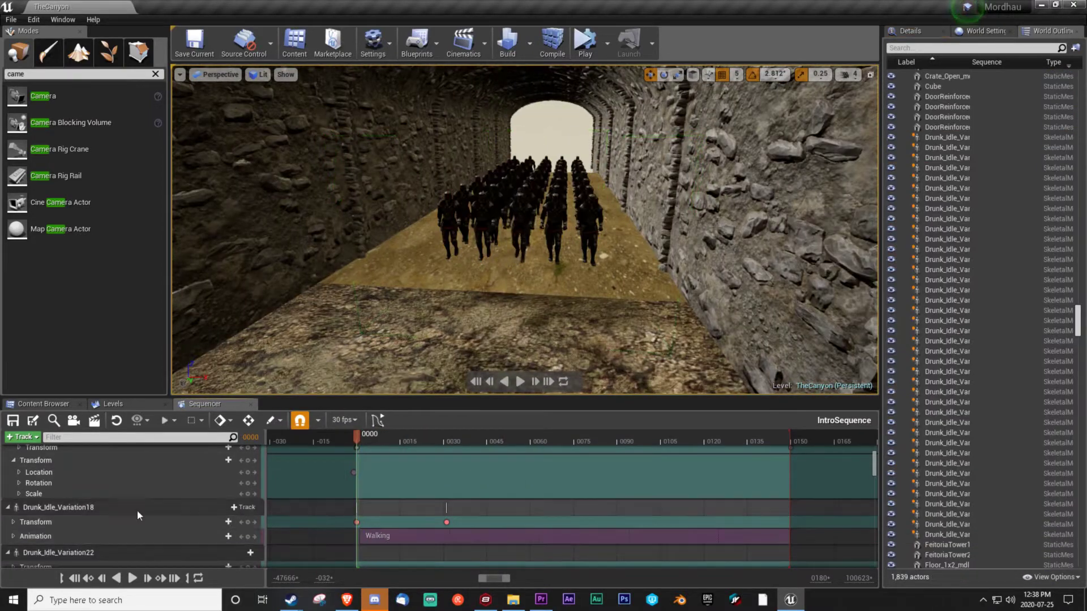
scroll(137, 510, down, 5)
mouse_move(396, 468)
mouse_down()
mouse_move(492, 472)
mouse_move(367, 514)
mouse_up()
scroll(297, 530, down, 2)
scroll(249, 492, down, 1)
Step: Place a damaged open crate and an intact open crate in the tunnel
scroll(316, 522, down, 1)
scroll(247, 538, down, 1)
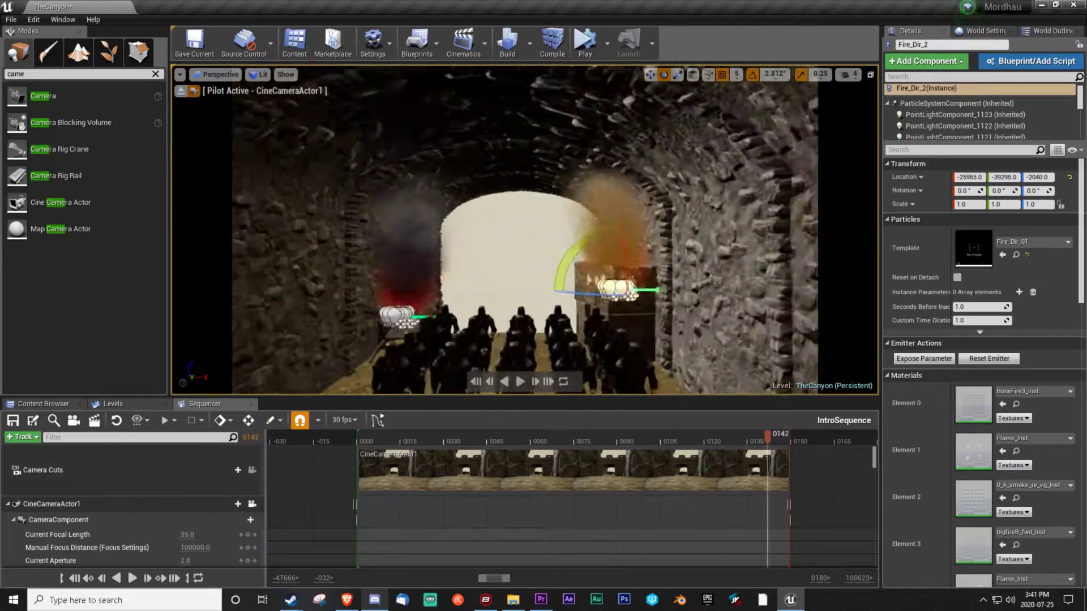
drag(568, 484, 651, 204)
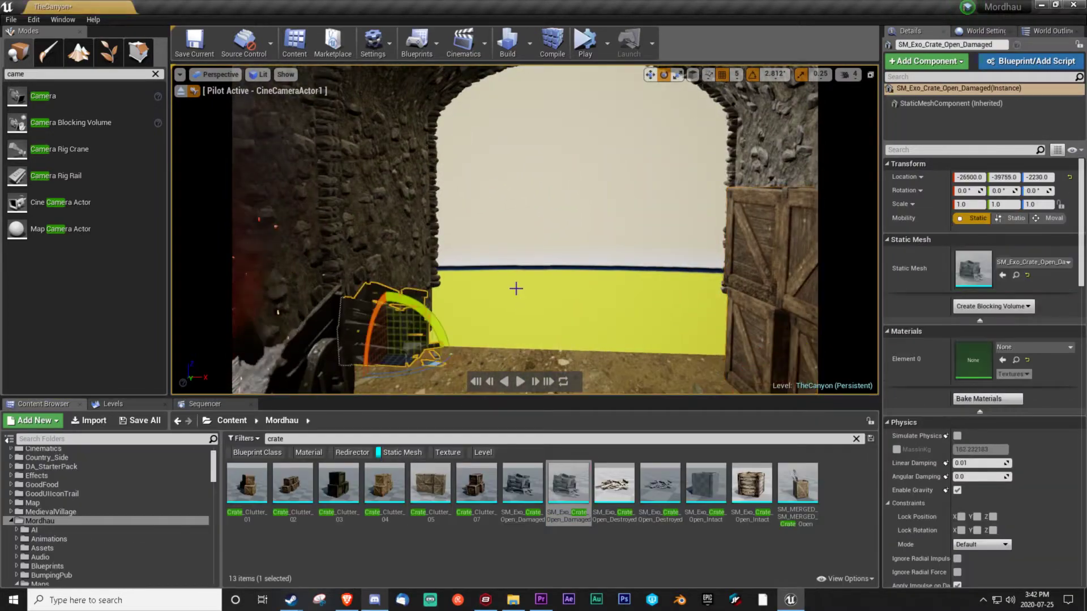
drag(782, 497, 782, 497)
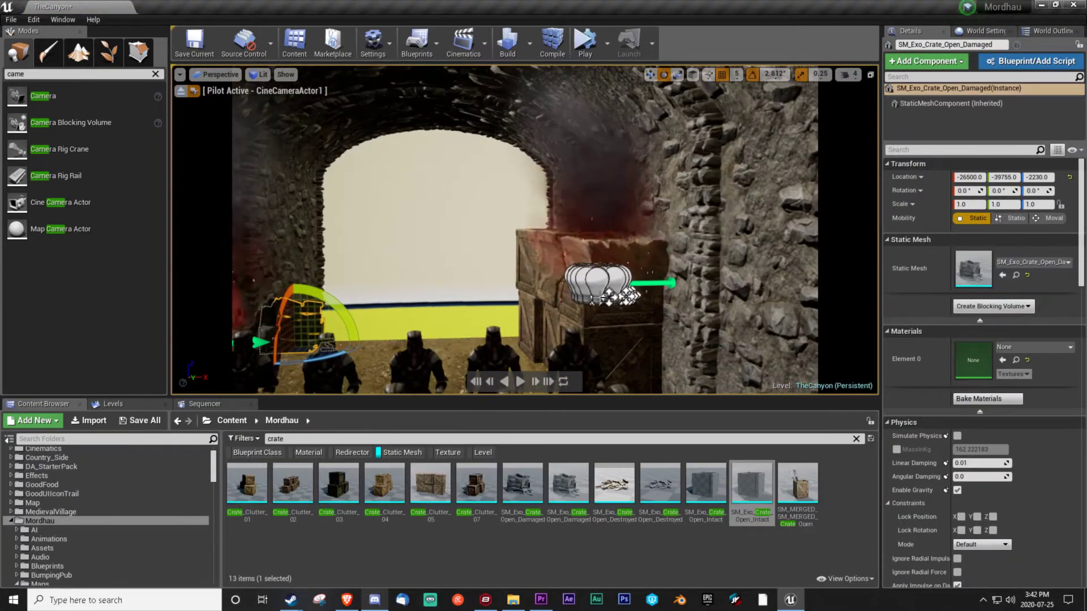
Step: Move Fire_Dir_17 deeper into the tunnel to -26195, -39265, -2080 and preview the sequence
click(608, 286)
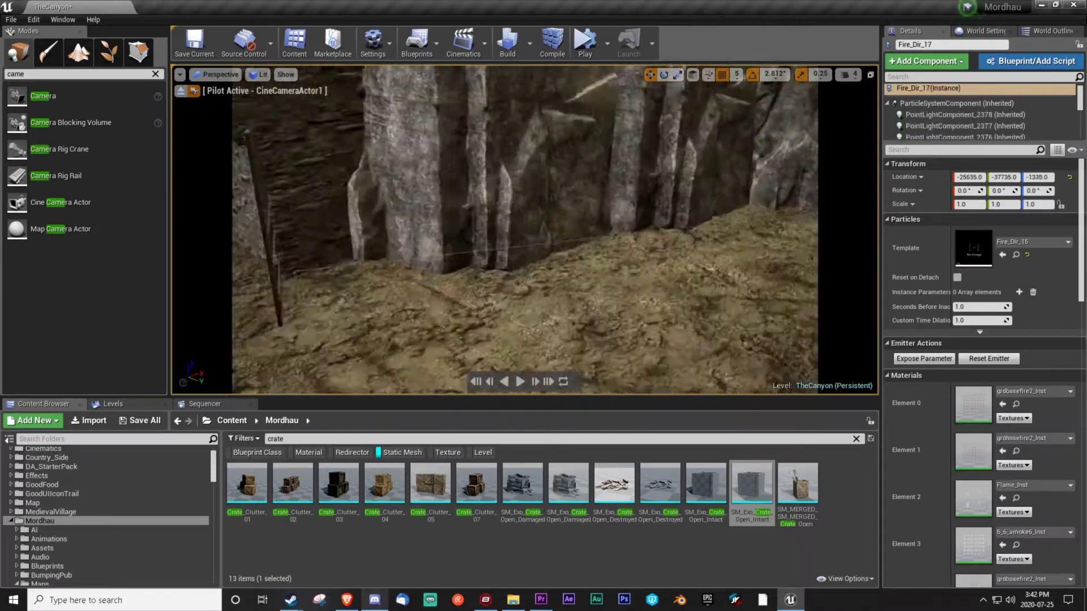
drag(622, 304, 578, 306)
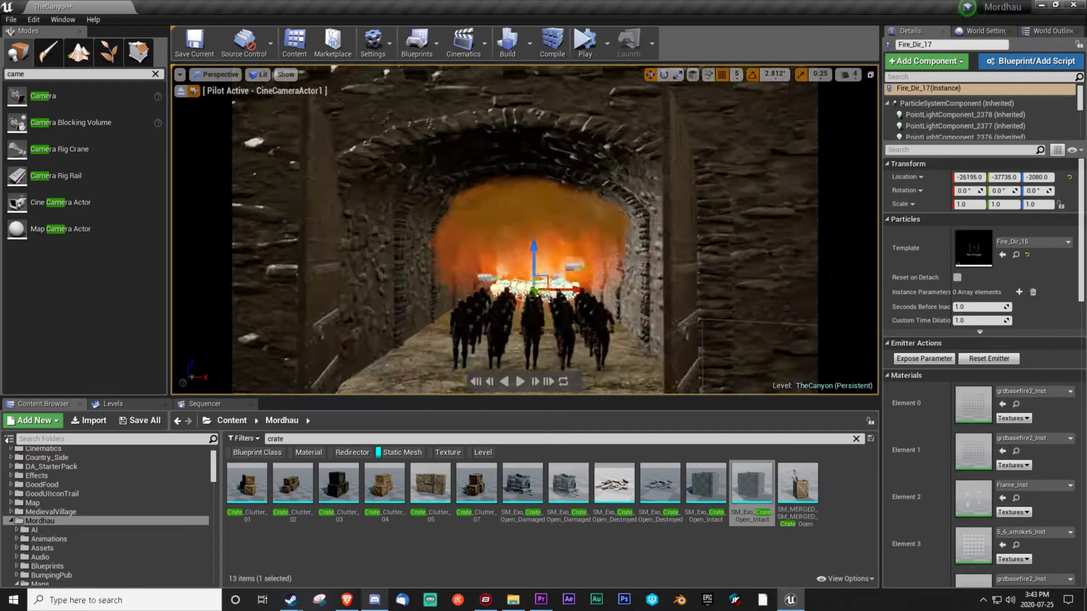
click(520, 382)
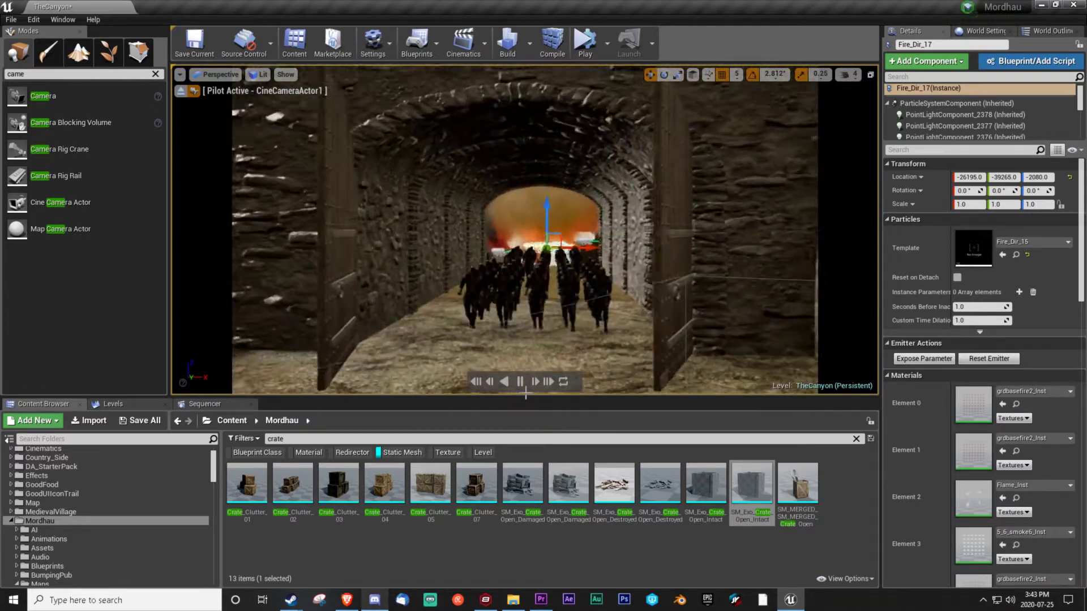
key(e)
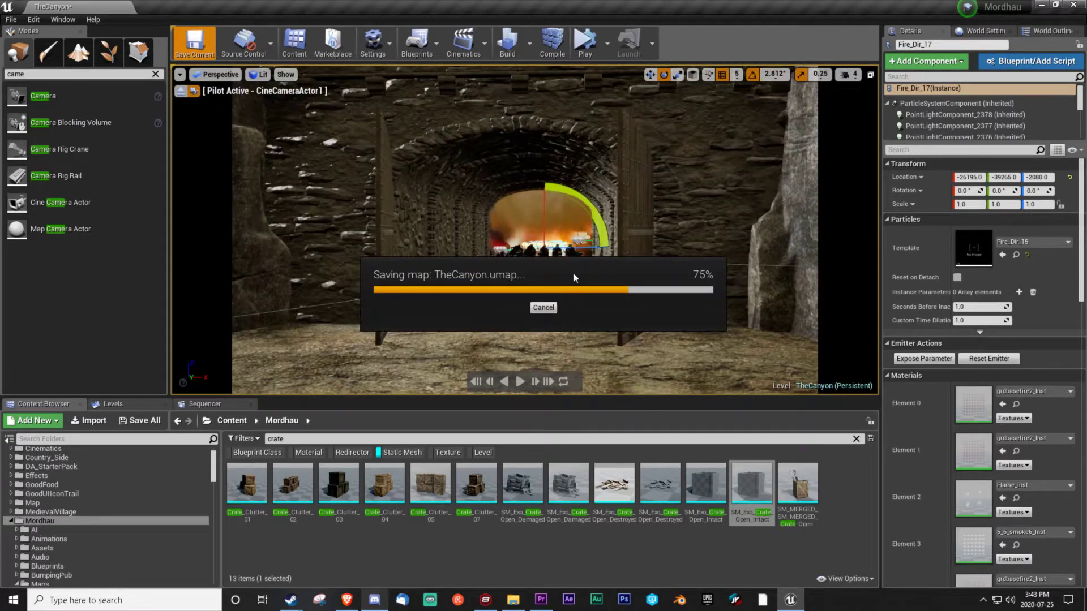
Step: Browse to GutsDependency > GT_Free2018 > Materials and drop a material onto the tunnel
click(281, 424)
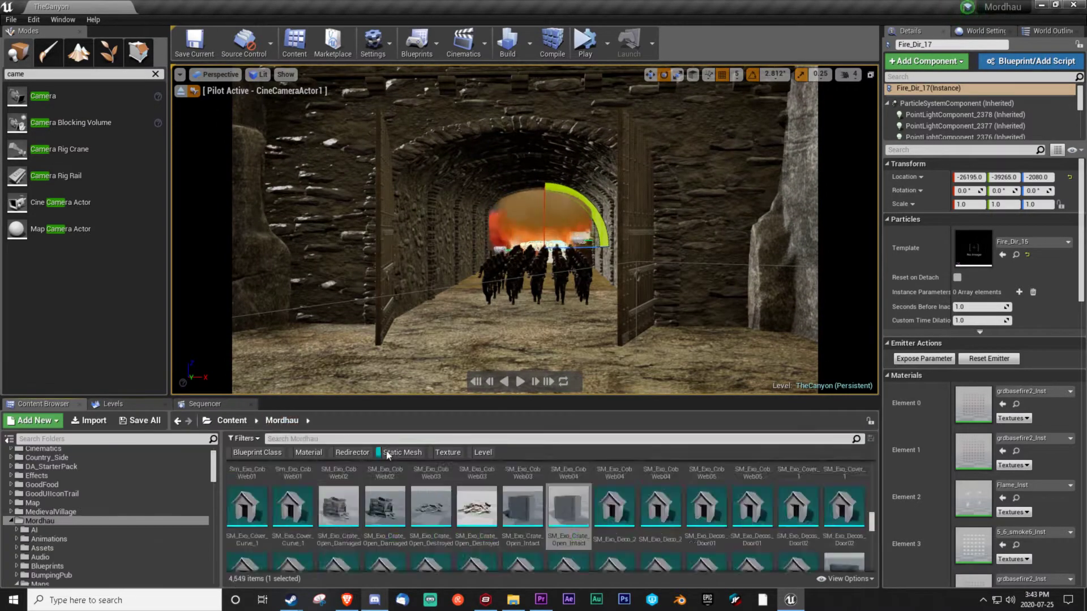
double_click(611, 490)
double_click(799, 490)
double_click(339, 490)
double_click(339, 482)
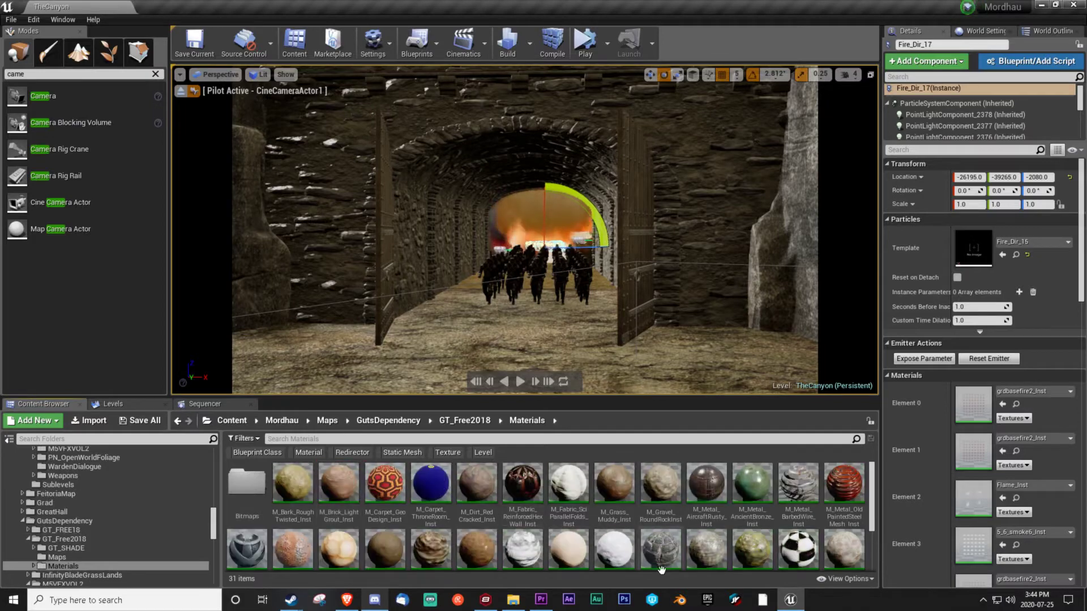
scroll(597, 477, down, 1)
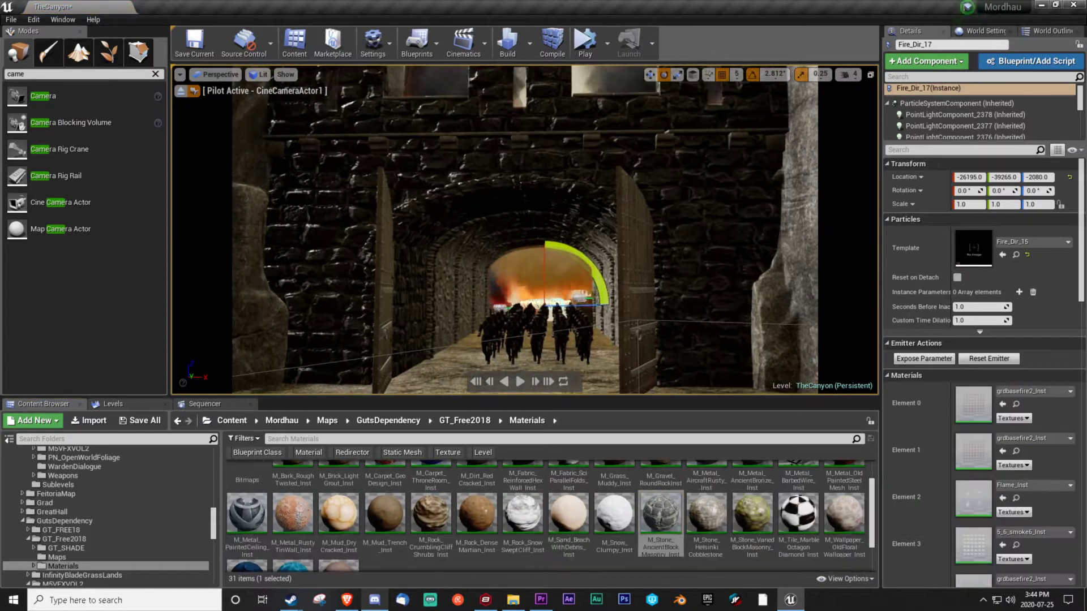
drag(661, 513, 621, 262)
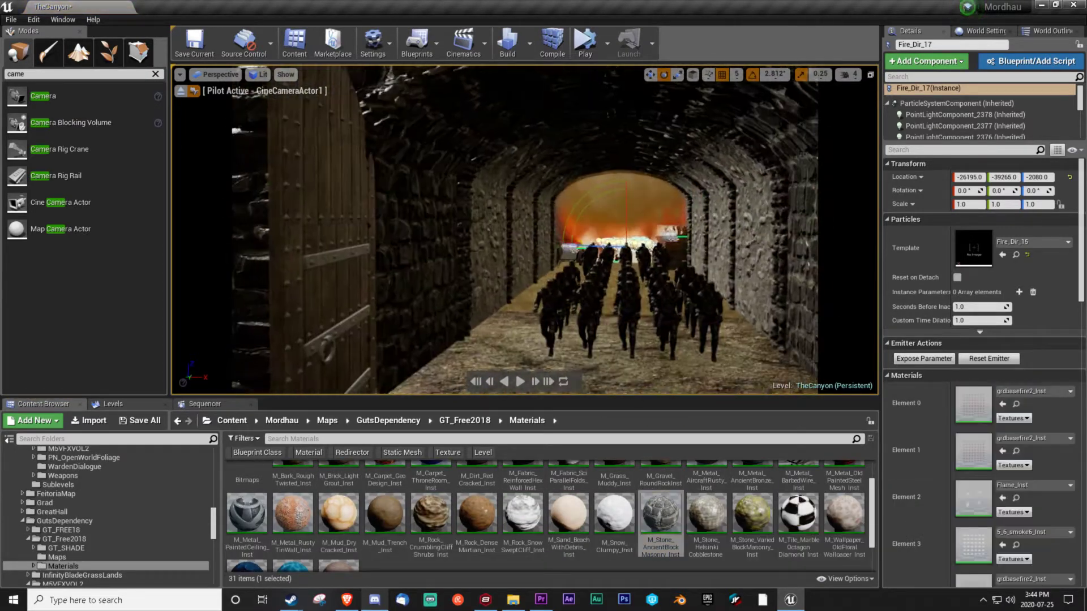
scroll(566, 510, up, 1)
Step: Apply stone materials from GT_FREE18 and GT_Free2018 Materials, including M_Stone_AncientBlockMasonry_Inst, to the tunnel walls
click(64, 530)
double_click(293, 482)
drag(431, 549, 589, 267)
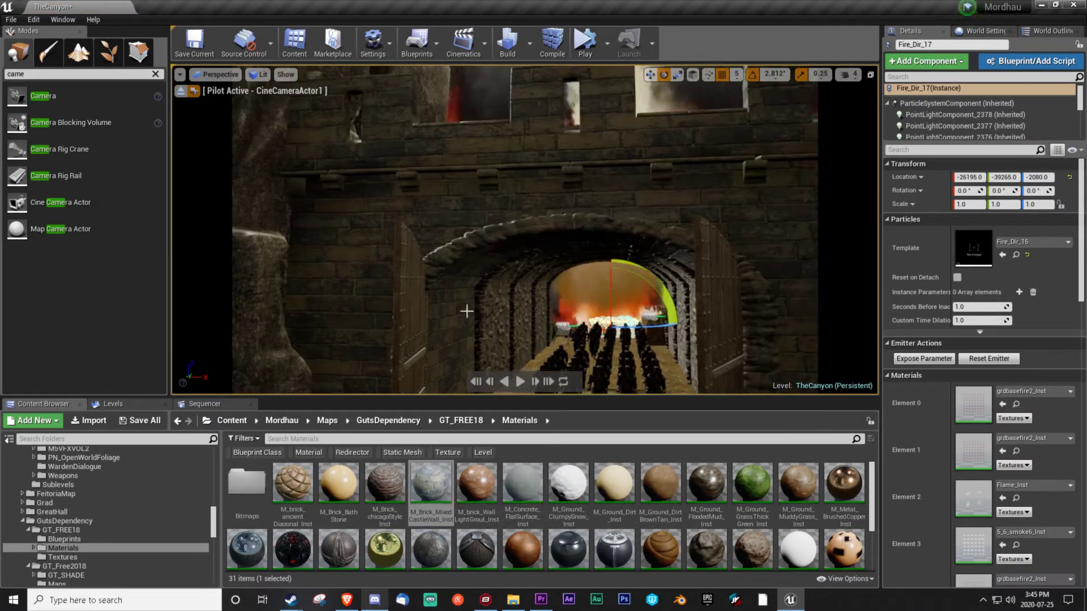
click(388, 420)
double_click(326, 487)
drag(661, 548, 527, 199)
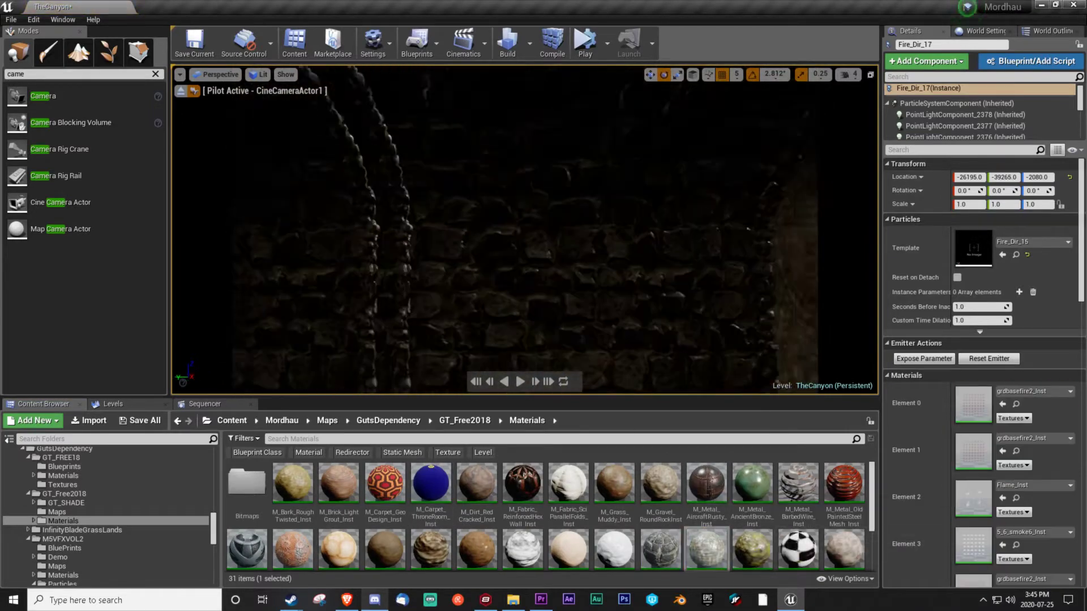
drag(526, 199, 707, 544)
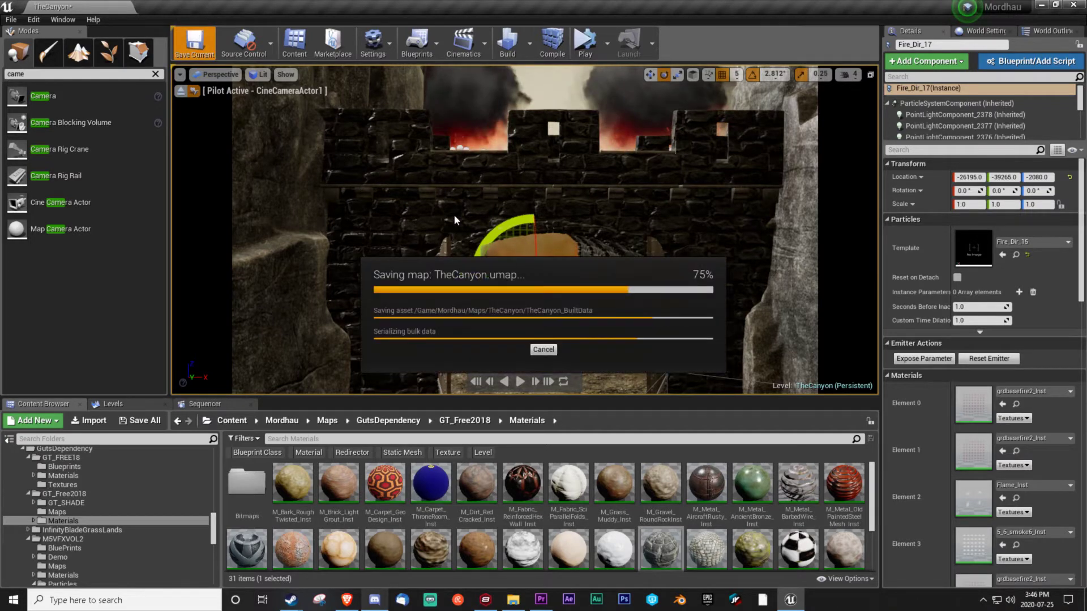
Step: Select two of the marching soldiers and frame them in the viewport
click(602, 192)
click(204, 404)
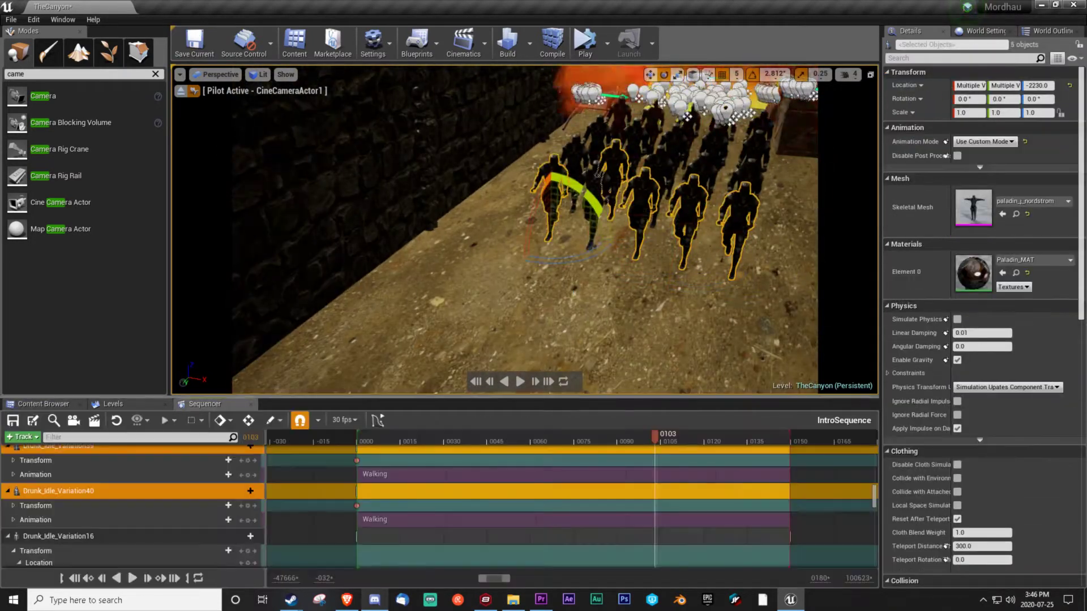
scroll(837, 446, up, 5)
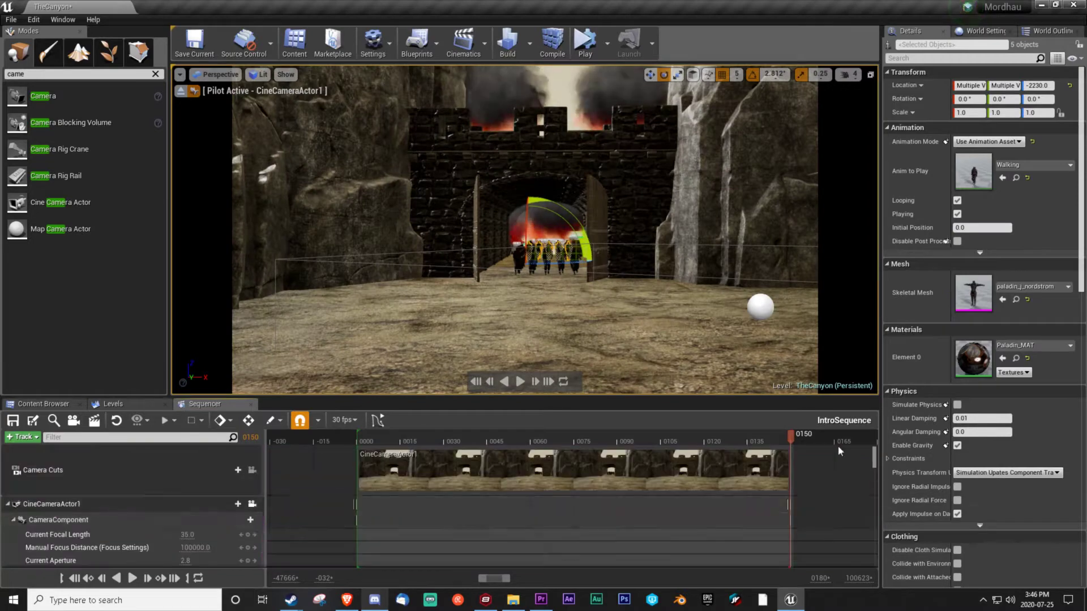
key(f)
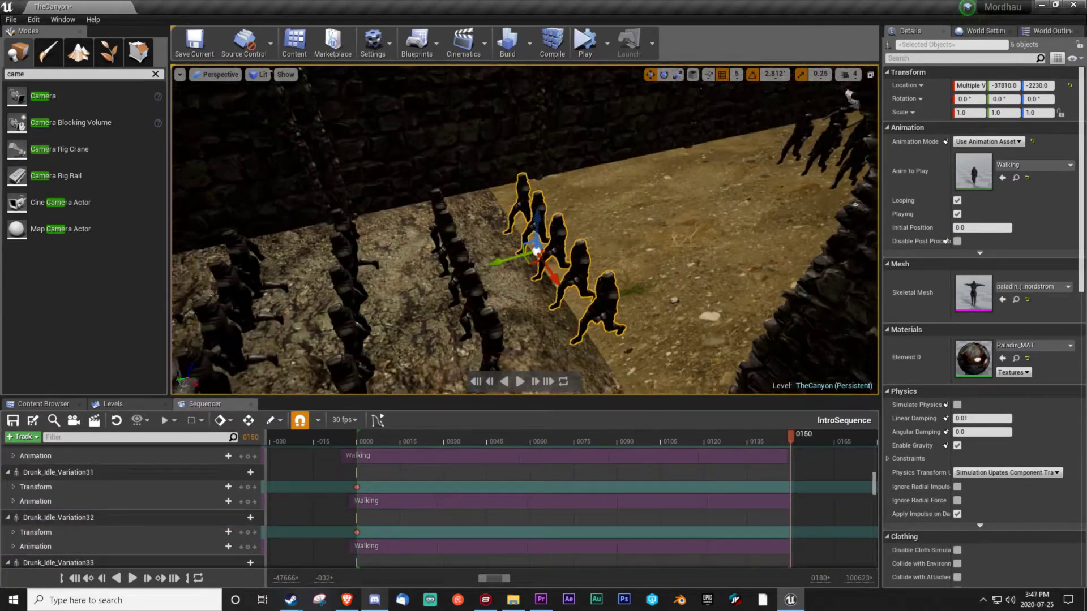
scroll(260, 521, down, 5)
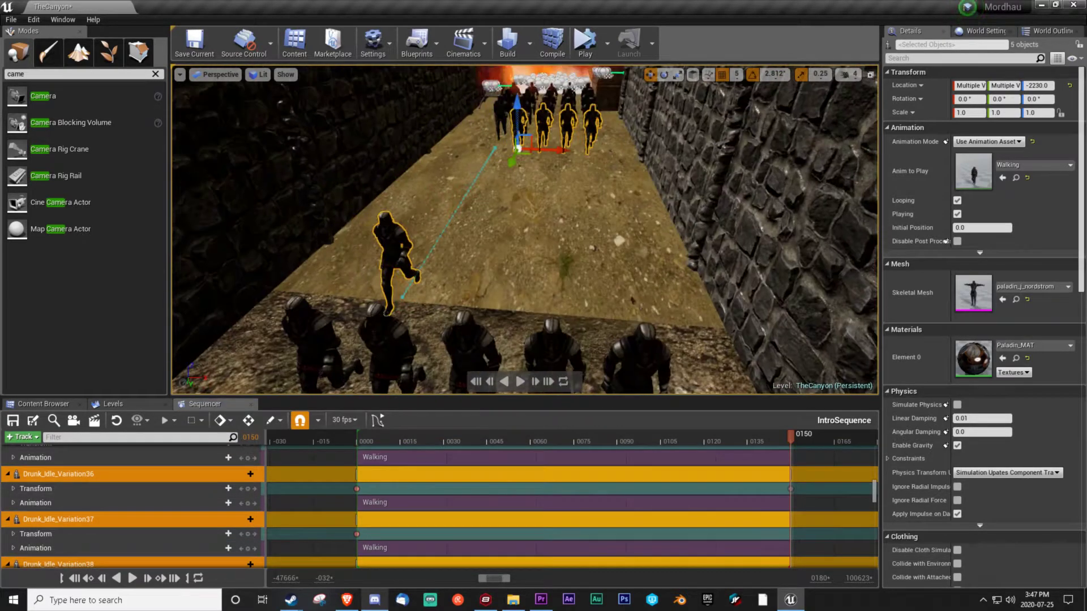
Step: Expand Drunk_Idle_Variation36's Transform Location channels, check Variations 37–40, and save the level
click(56, 474)
click(13, 489)
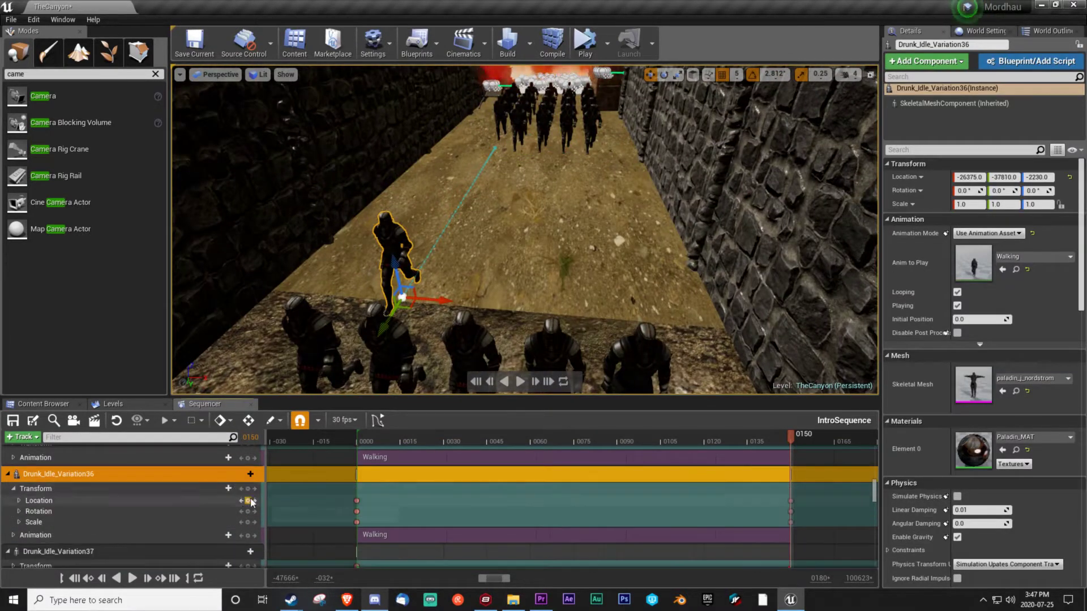
click(19, 500)
scroll(113, 509, down, 3)
click(36, 519)
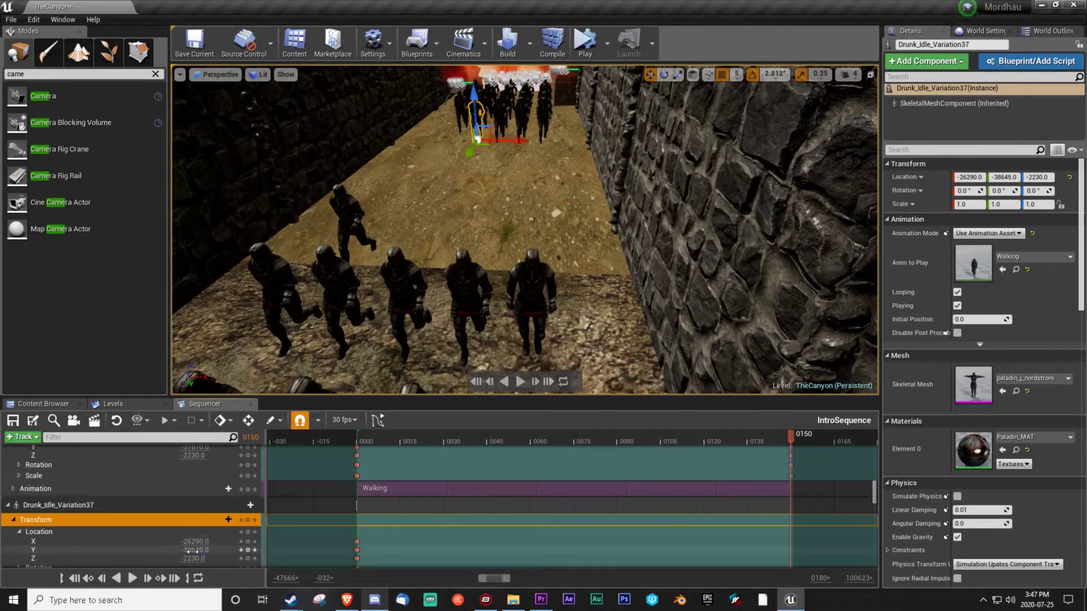
click(16, 524)
scroll(21, 541, down, 3)
click(19, 535)
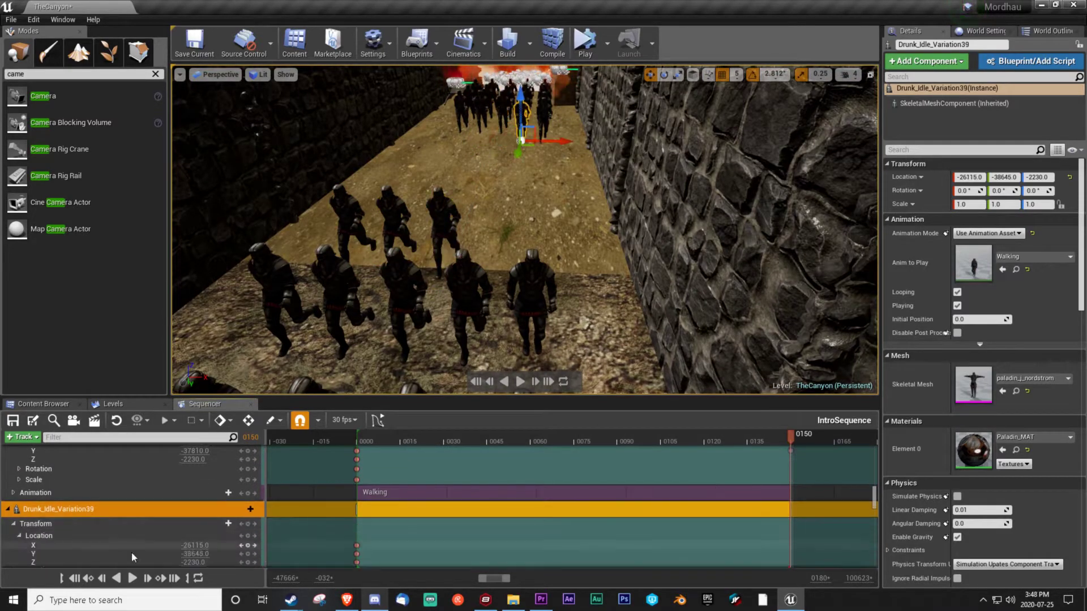
scroll(113, 510, down, 3)
click(36, 487)
scroll(520, 316, down, 5)
key(ctrl+s)
Step: Select five soldiers, check tracks Drunk_Idle_Variation35 down to 31, and save the map
scroll(520, 315, up, 5)
ctrl+alt+drag(397, 198, 582, 372)
right_drag(655, 102, 433, 285)
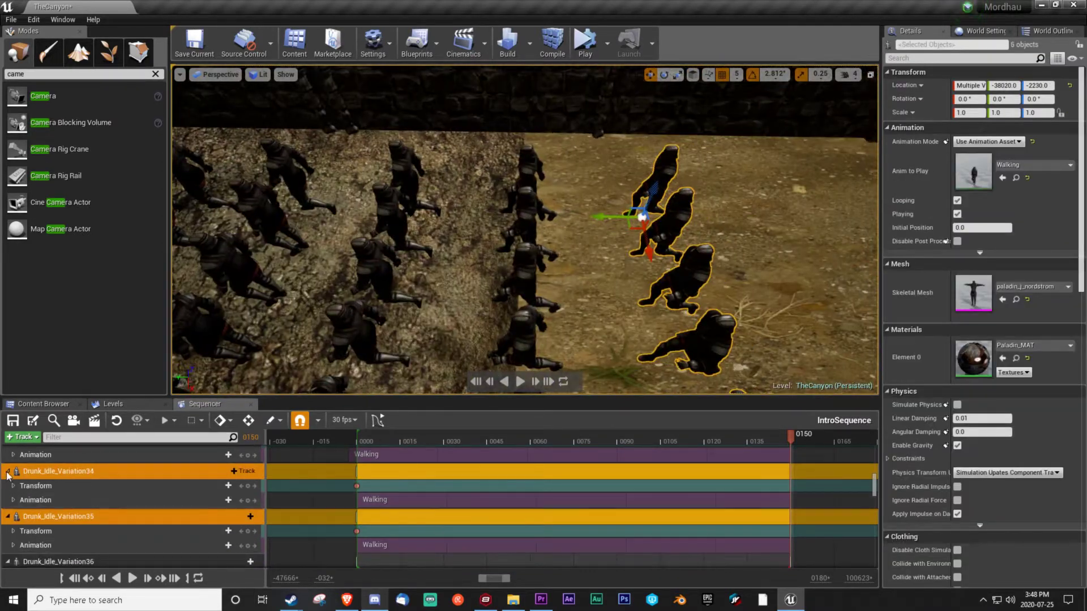
click(8, 471)
right_drag(375, 306, 375, 306)
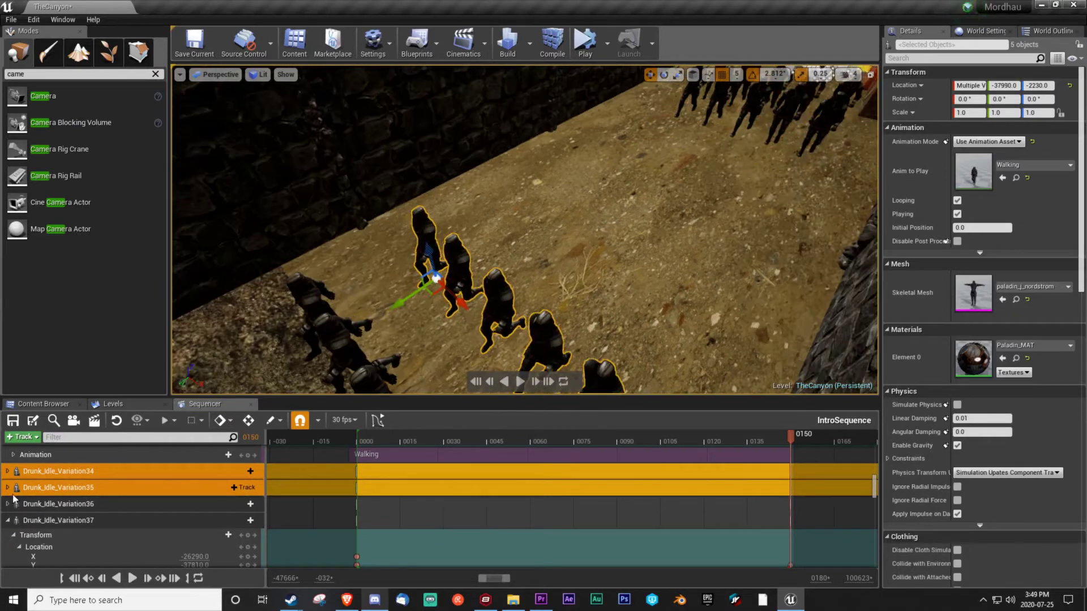
double_click(36, 490)
scroll(115, 540, up, 2)
click(113, 516)
click(113, 471)
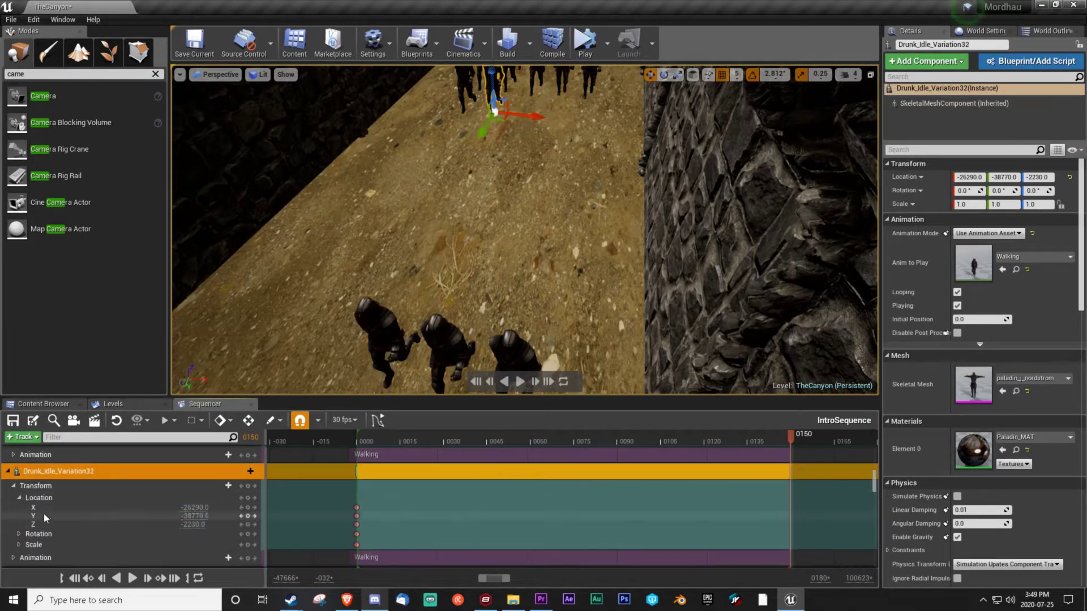
scroll(113, 516, up, 2)
click(113, 517)
key(ctrl+s)
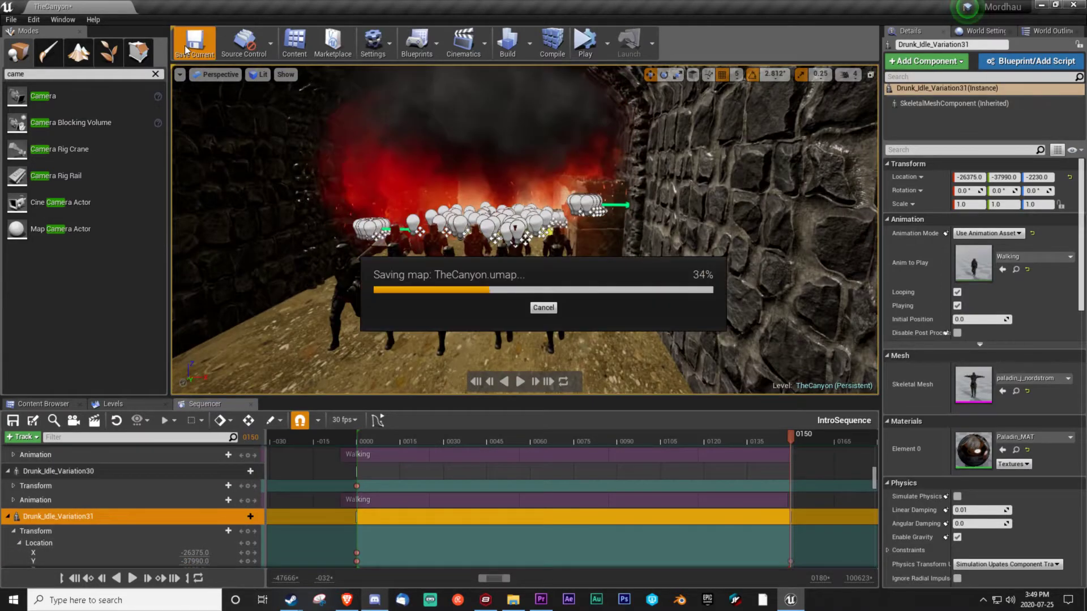
Step: Check soldier tracks Drunk_Idle_Variation30 through 27 in Sequencer
click(113, 471)
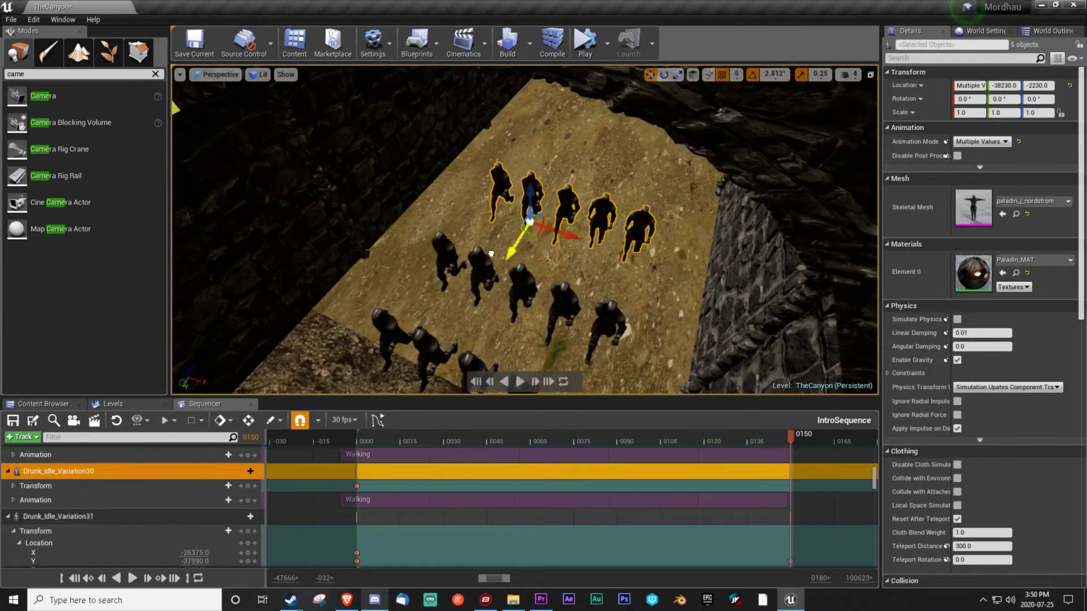
scroll(243, 486, up, 1)
click(113, 471)
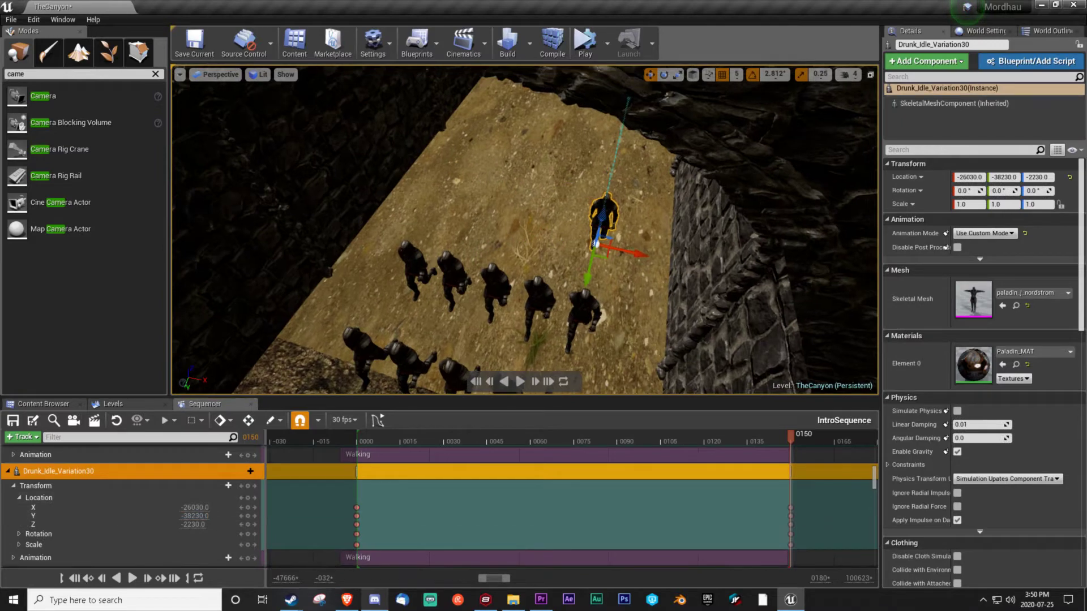
scroll(13, 532, up, 1)
scroll(113, 510, up, 2)
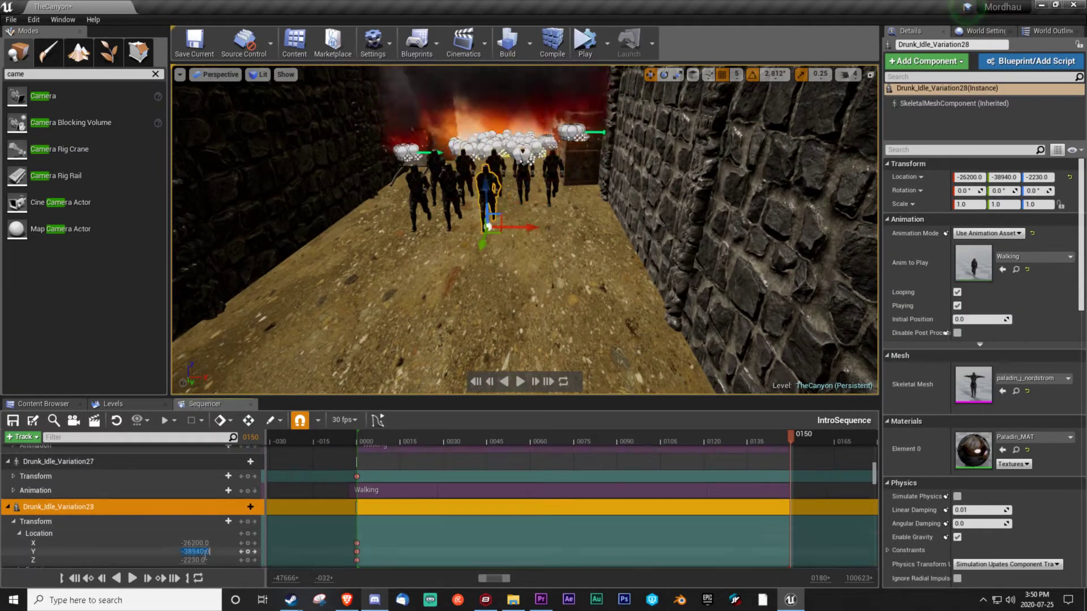
click(113, 462)
scroll(56, 509, up, 2)
Step: Select and frame Variations 26 to 24, expand Variation23's Transform, and select Variation21
click(57, 509)
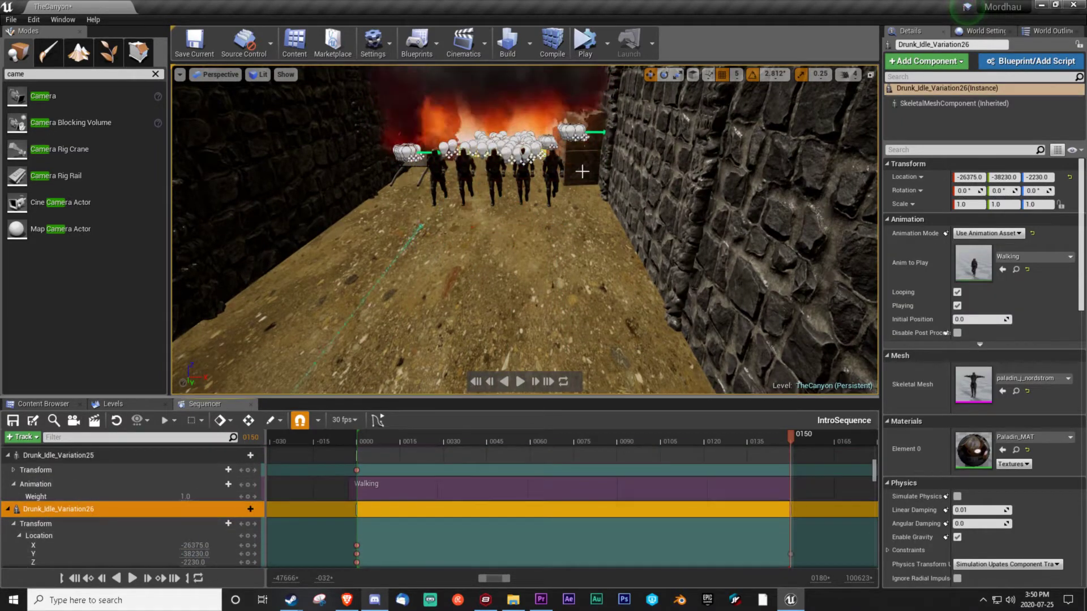
click(56, 456)
key(f)
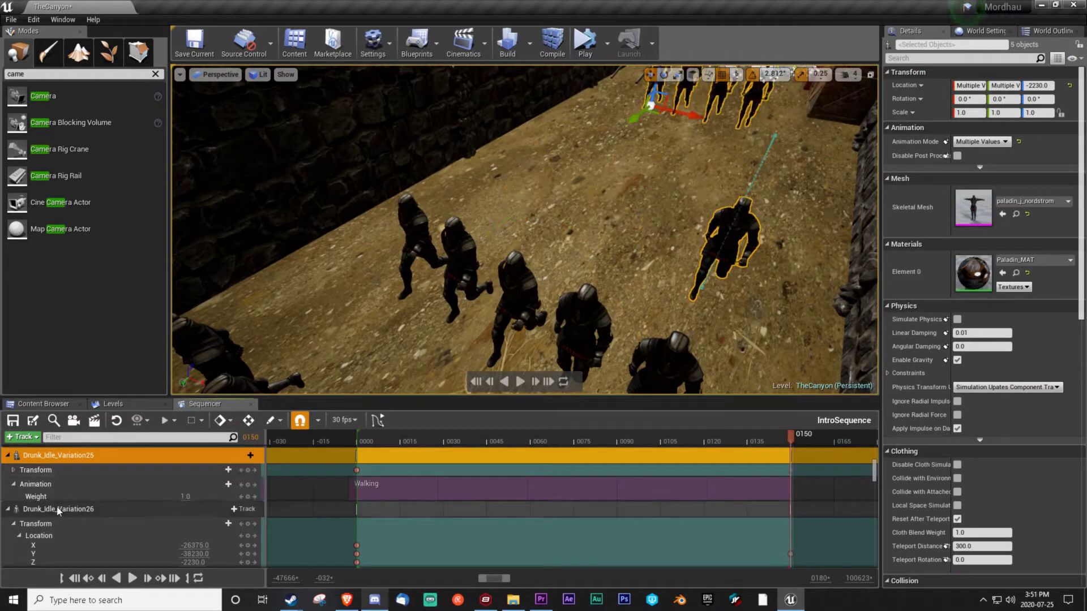
scroll(59, 511, down, 3)
click(57, 519)
key(f)
double_click(48, 528)
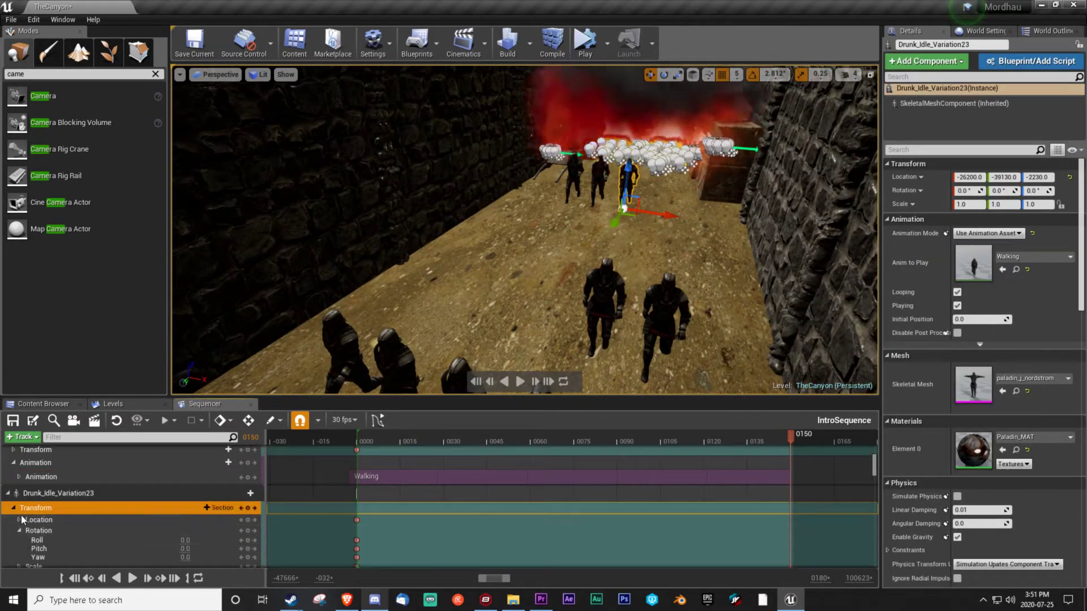
click(597, 177)
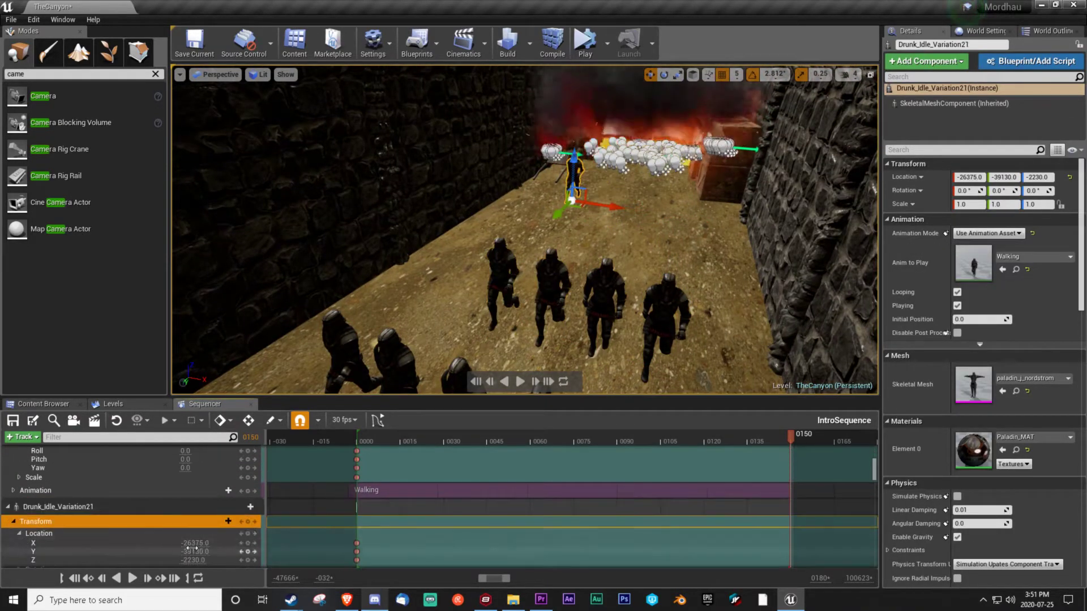
Step: Save TheCanyon map and place CineCameraActor10 on the canyon floor at -24480, -34860, -1899
click(200, 50)
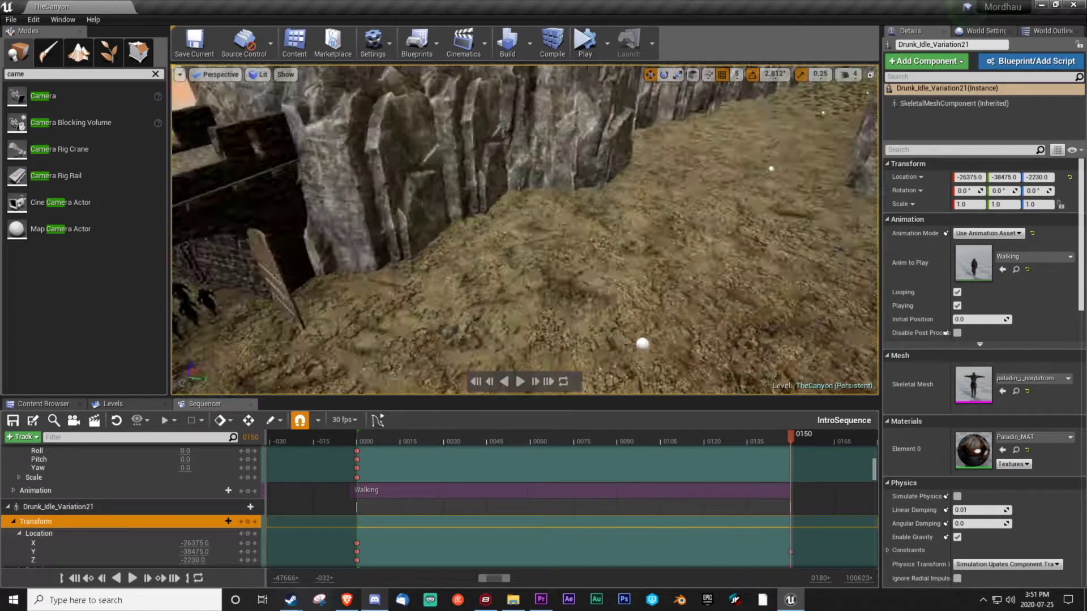
right_drag(538, 210, 534, 214)
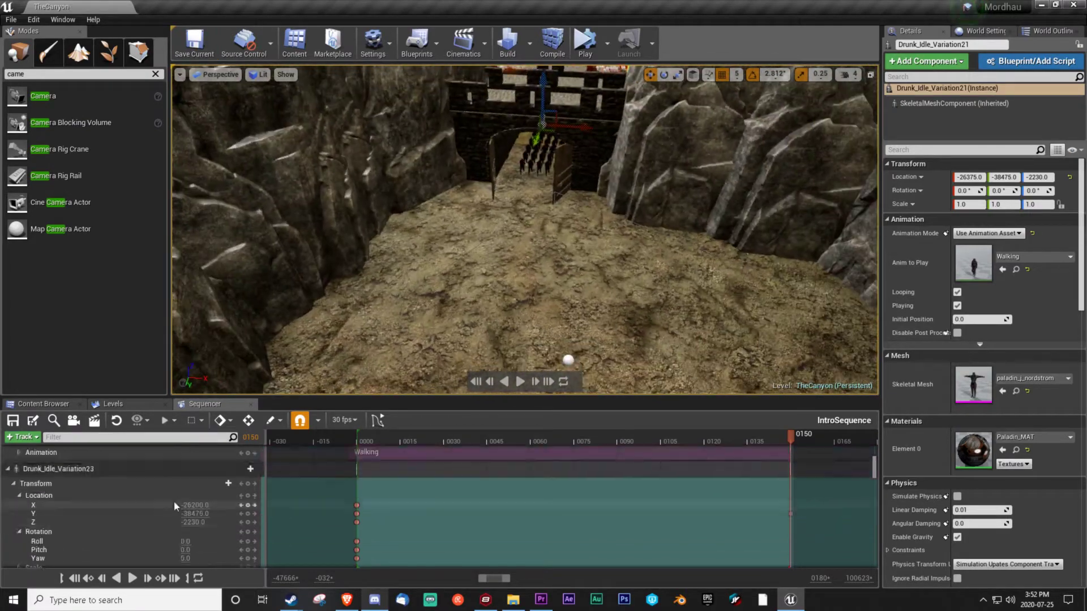
mouse_move(60, 202)
mouse_down()
mouse_move(507, 289)
mouse_move(453, 317)
mouse_up()
Step: Rotate CineCameraActor10 to yaw -132.1 so it faces the burning castle gate
key(e)
right_drag(547, 258, 547, 259)
right_drag(465, 351, 465, 351)
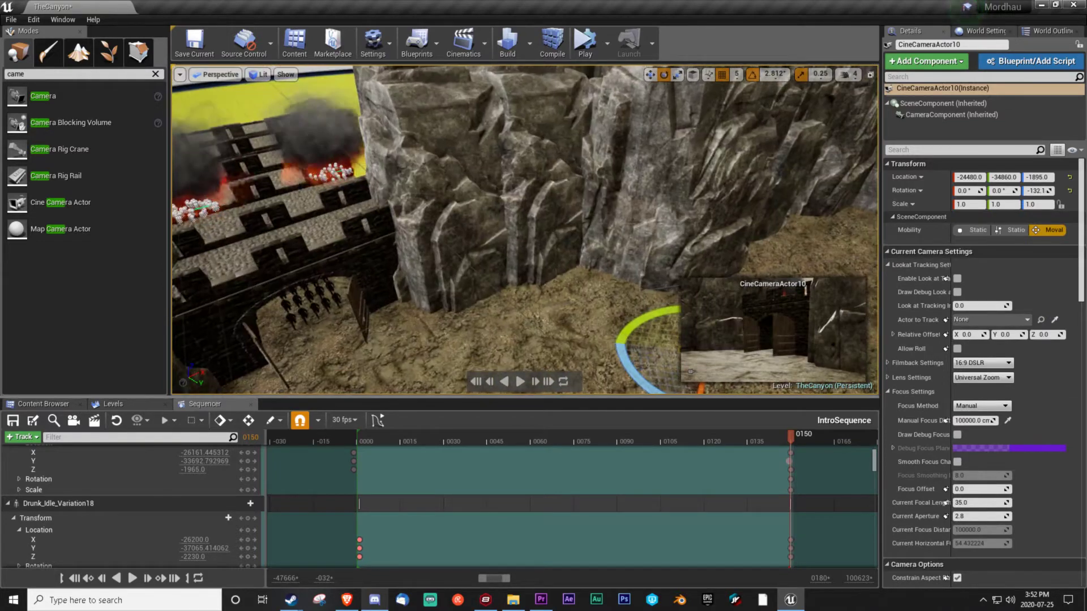
scroll(630, 438, up, 5)
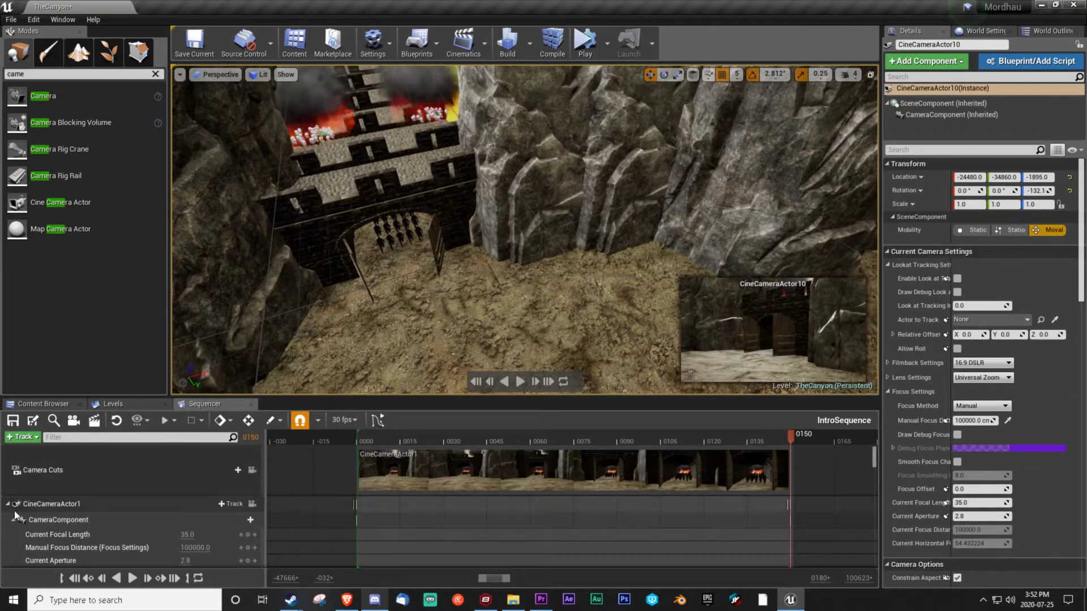
scroll(867, 539, down, 5)
drag(872, 537, 875, 452)
right_drag(525, 226, 516, 228)
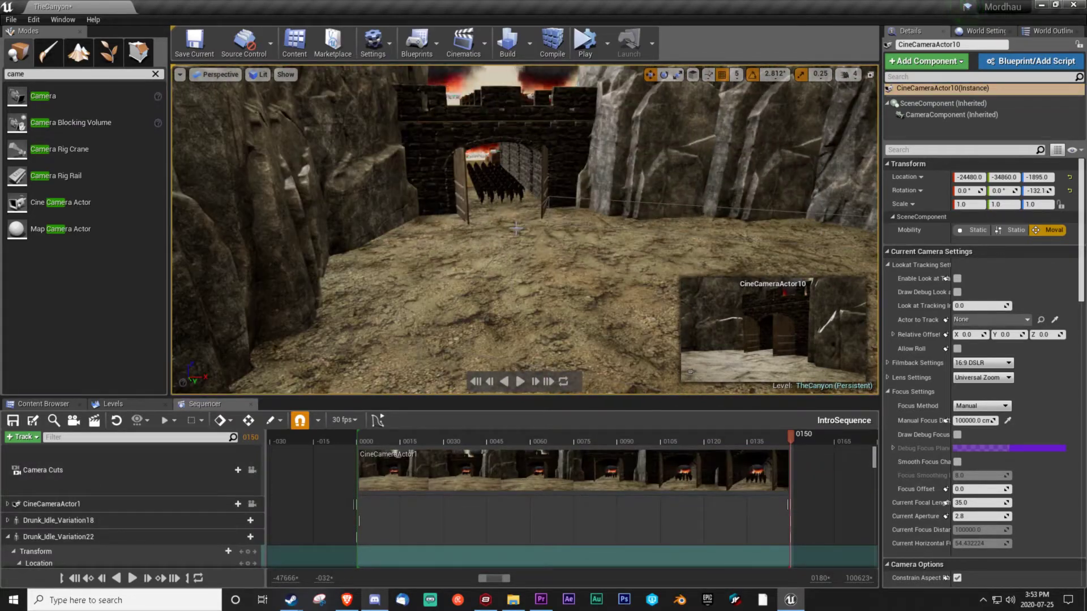
Step: Play the IntroSequence preview and stop it at frame 0162
key(space)
click(827, 437)
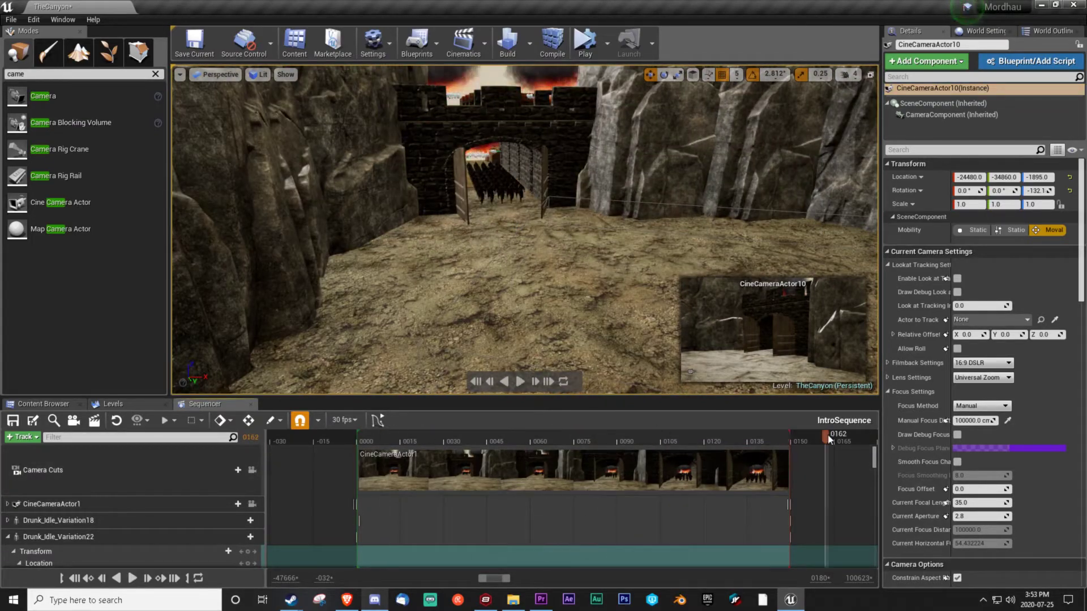
ctrl+scroll(496, 580, down, 3)
scroll(582, 490, down, 5)
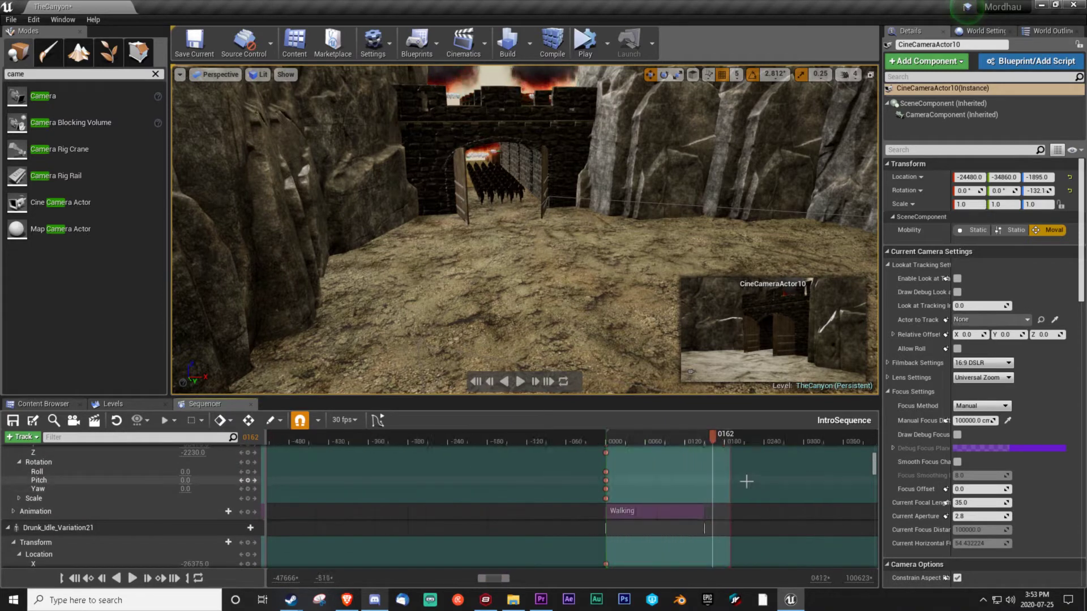
ctrl+scroll(674, 436, up, 4)
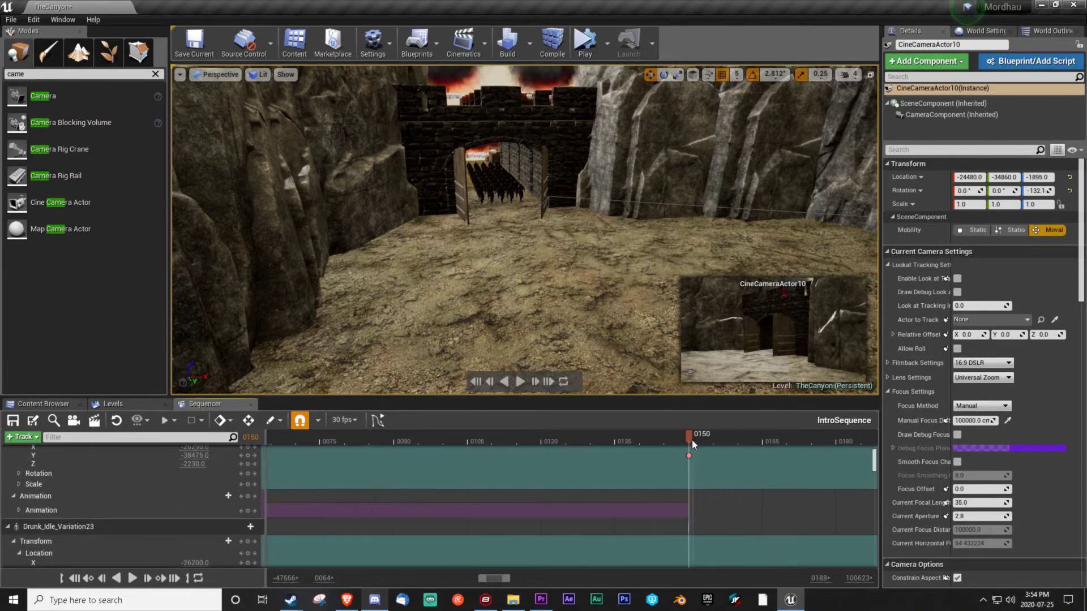
Step: Add a camera cut to CineCameraActor10 and give it a Transform track
scroll(204, 472, up, 5)
click(228, 470)
mouse_move(283, 123)
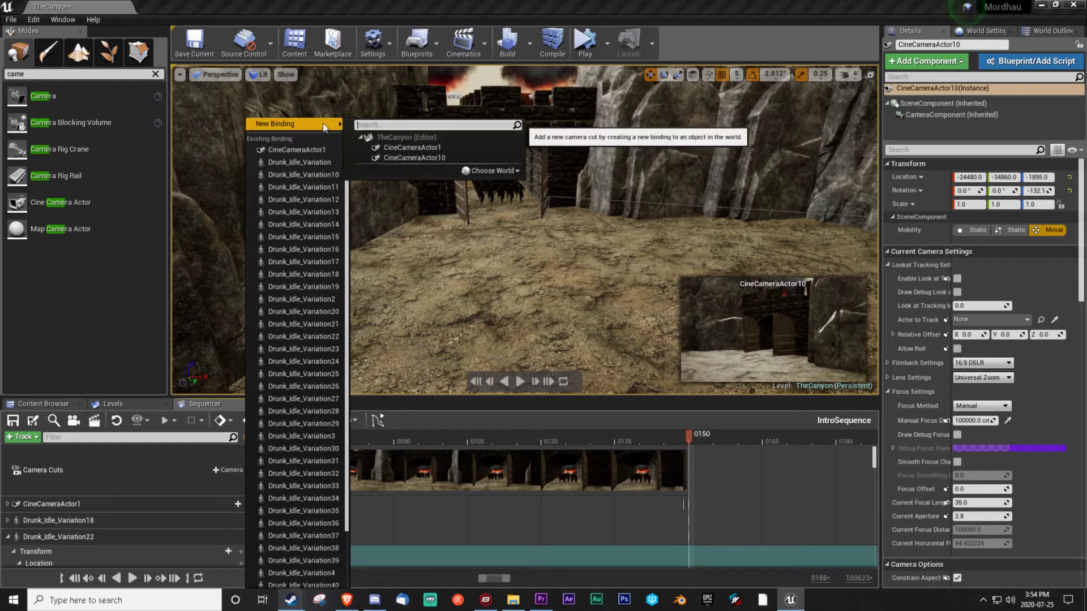
click(396, 149)
click(232, 549)
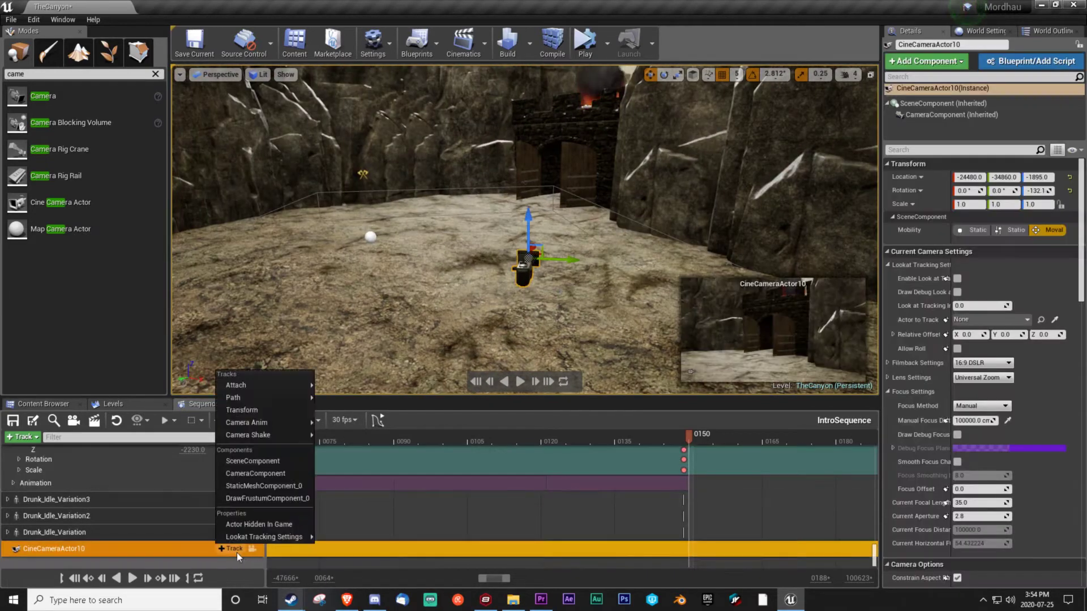
mouse_move(287, 404)
click(243, 410)
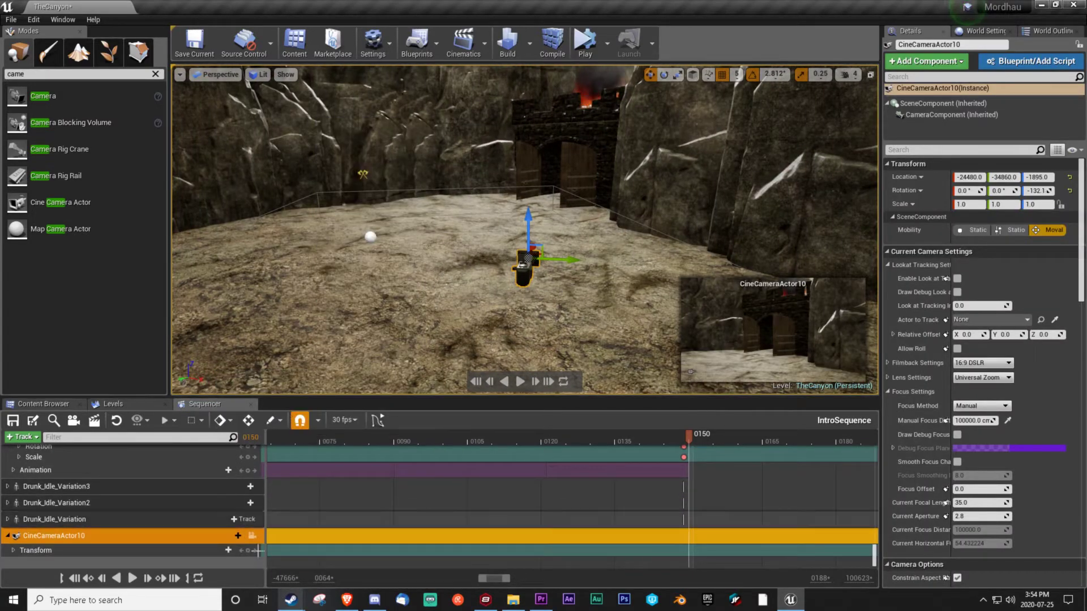
Step: Key CineCameraActor10 at 0150, then move it farther down the canyon at frame 0200
key(e)
ctrl+scroll(477, 476, down, 3)
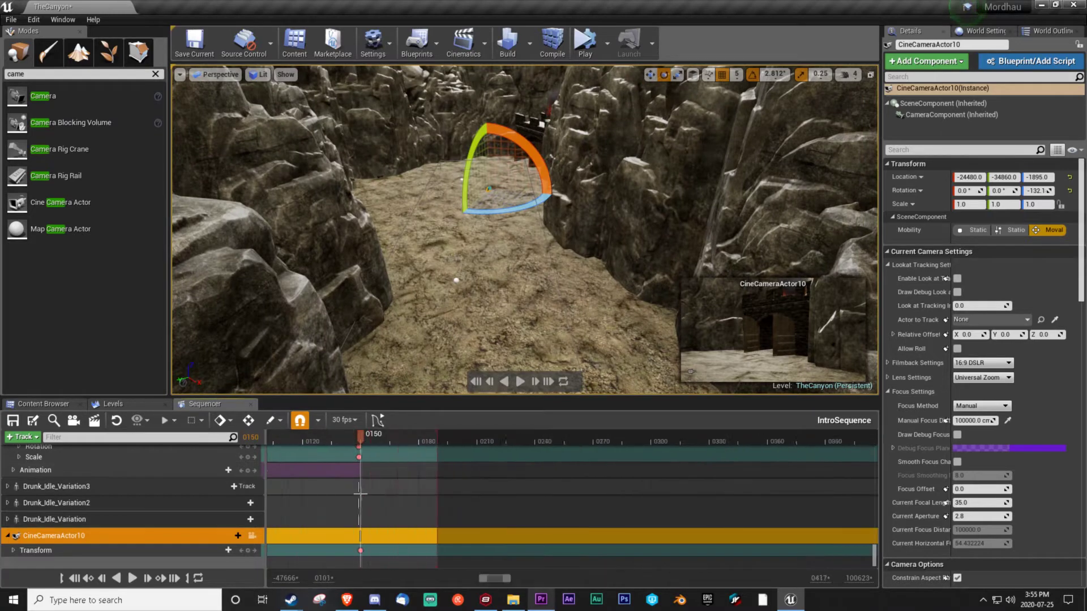
key(w)
drag(368, 443, 484, 440)
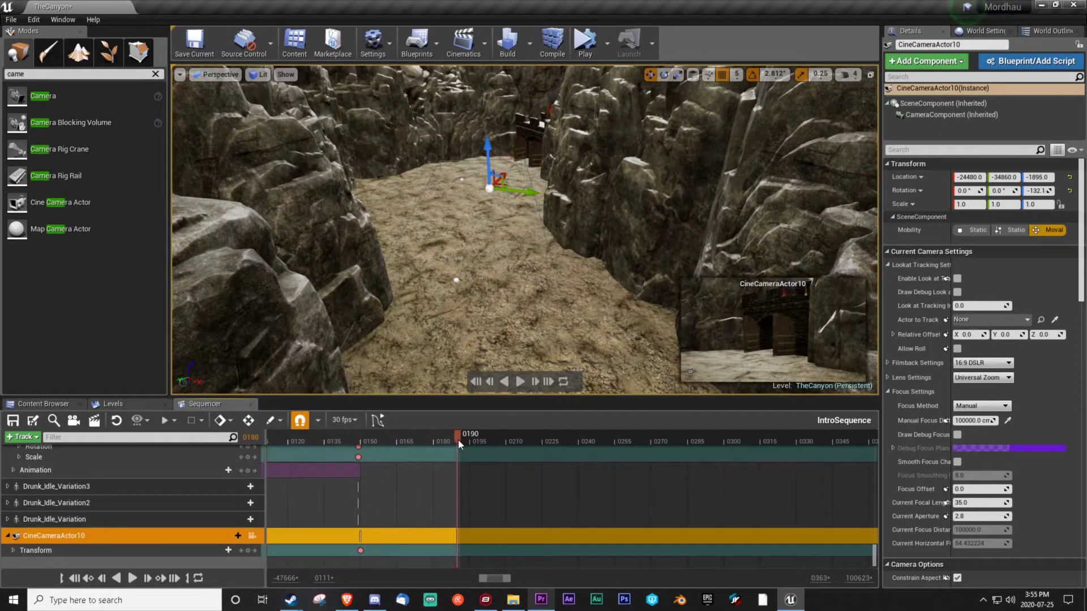
shift+drag(498, 205, 538, 236)
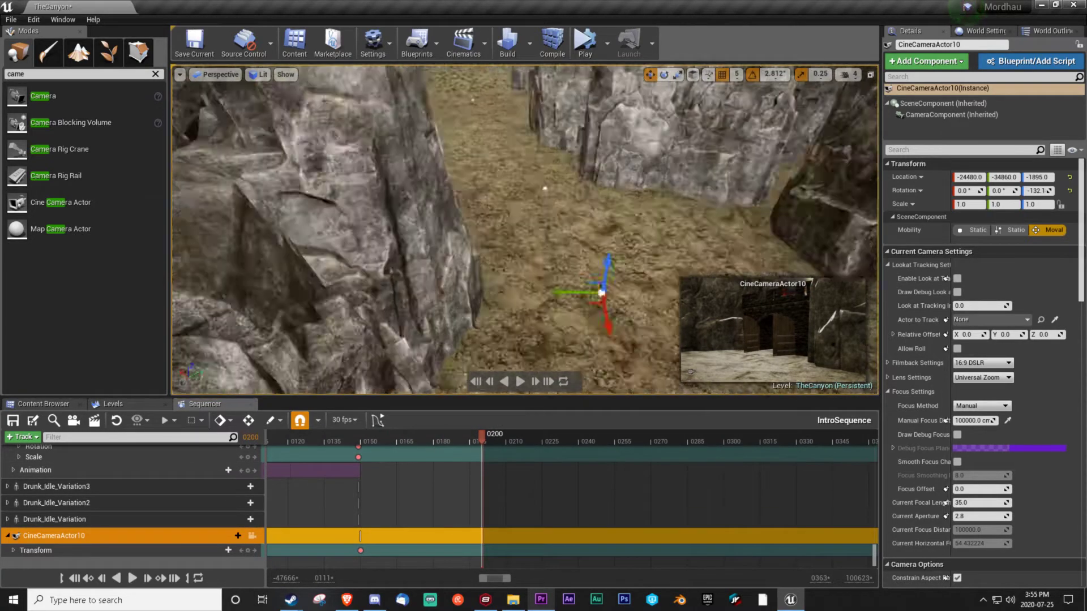
mouse_move(539, 236)
shift+mouse_down()
mouse_move(464, 249)
mouse_move(492, 266)
shift+mouse_up()
key(e)
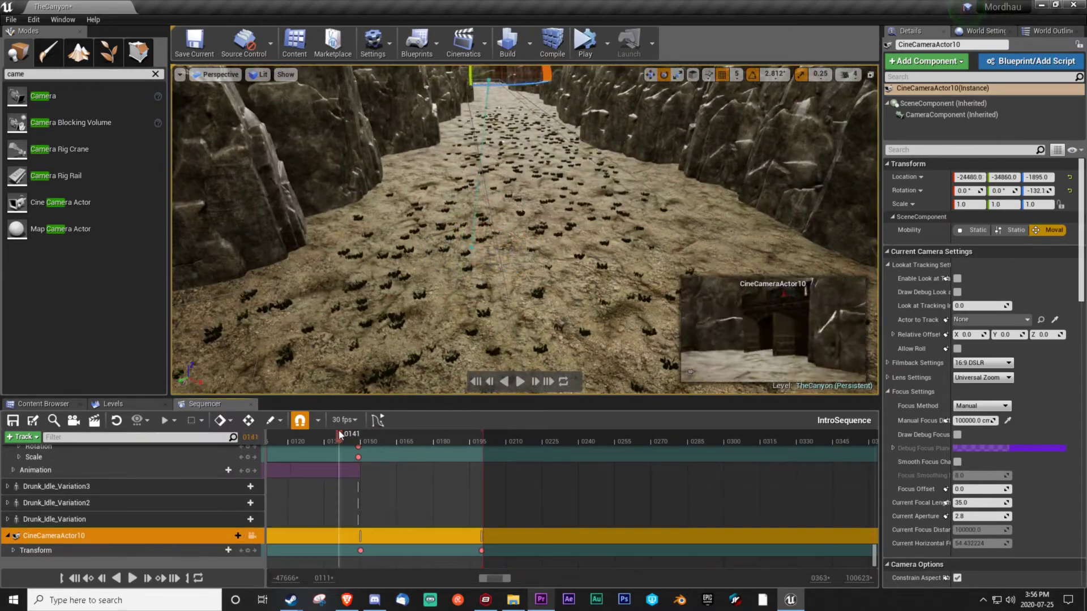
drag(342, 434, 482, 441)
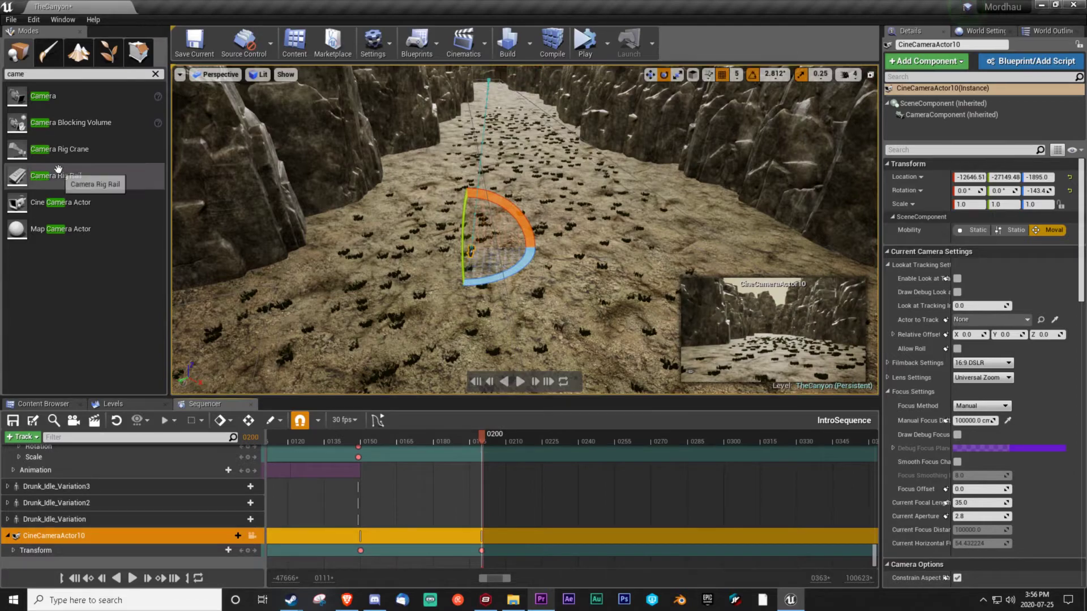
Step: Place another cine camera, CineCameraActor12, in the canyon
mouse_move(60, 202)
mouse_down()
mouse_move(462, 259)
mouse_move(478, 314)
mouse_up()
key(e)
right_drag(569, 301, 445, 272)
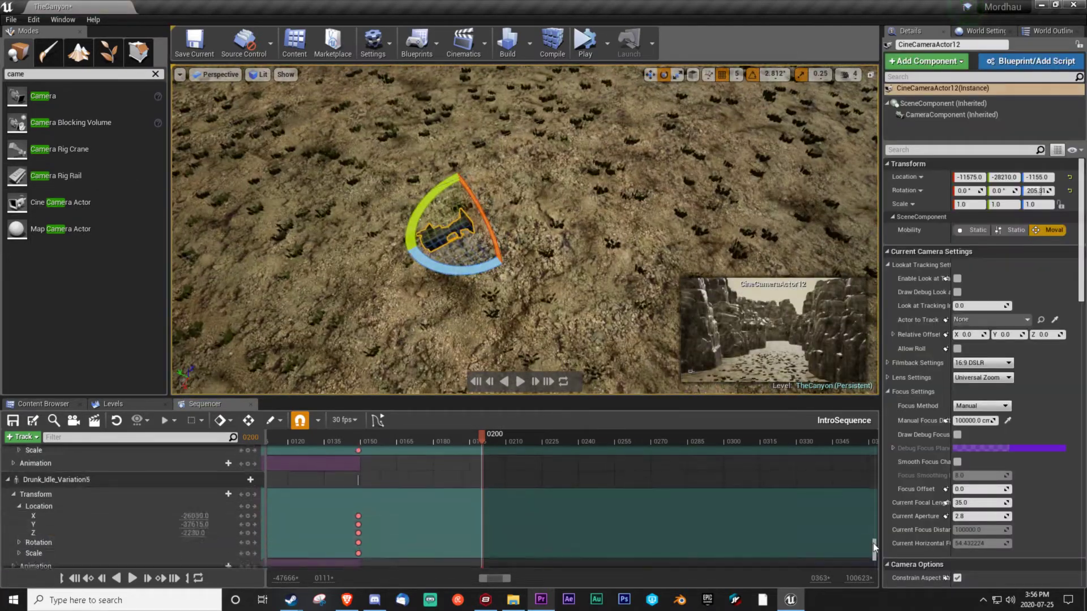
Step: At frame 0200, add a Transform track to CineCameraActor12 and turn it about 73 degrees
click(445, 272)
click(594, 447)
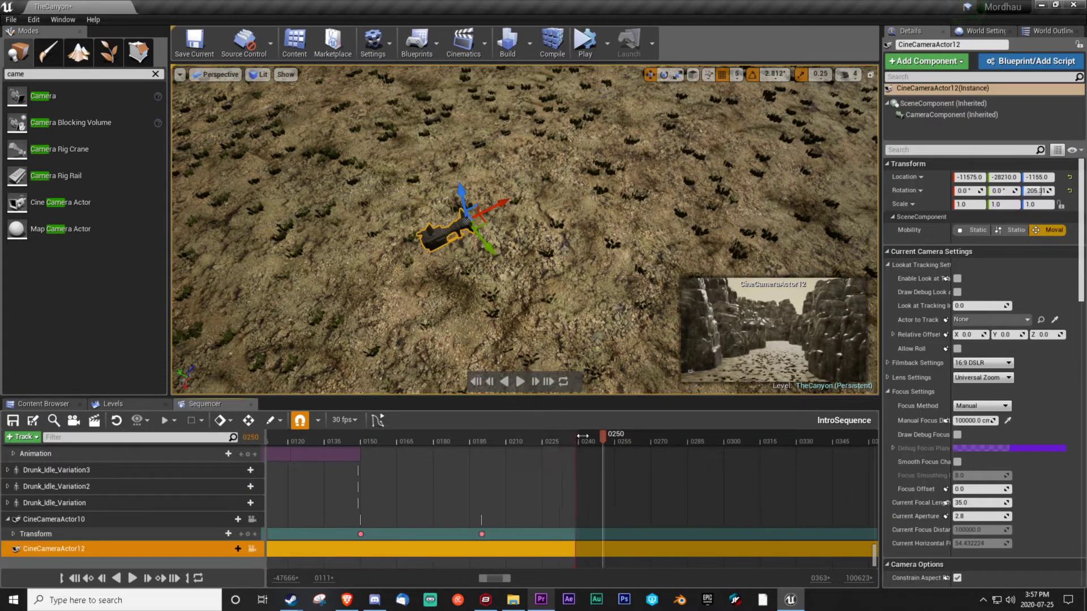
key(f)
click(480, 440)
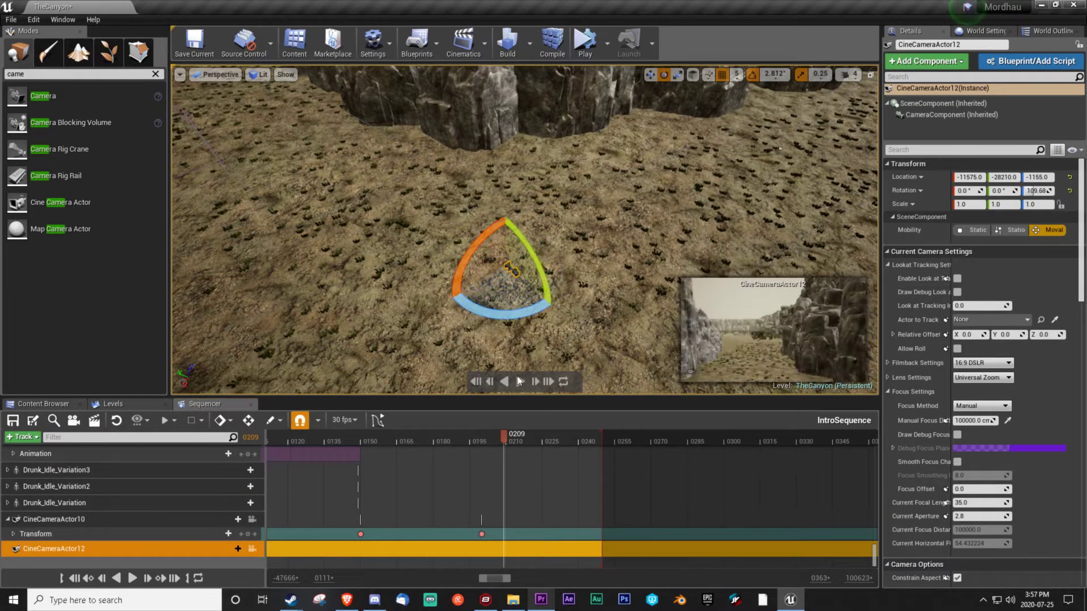
click(238, 549)
click(230, 389)
drag(498, 312, 543, 306)
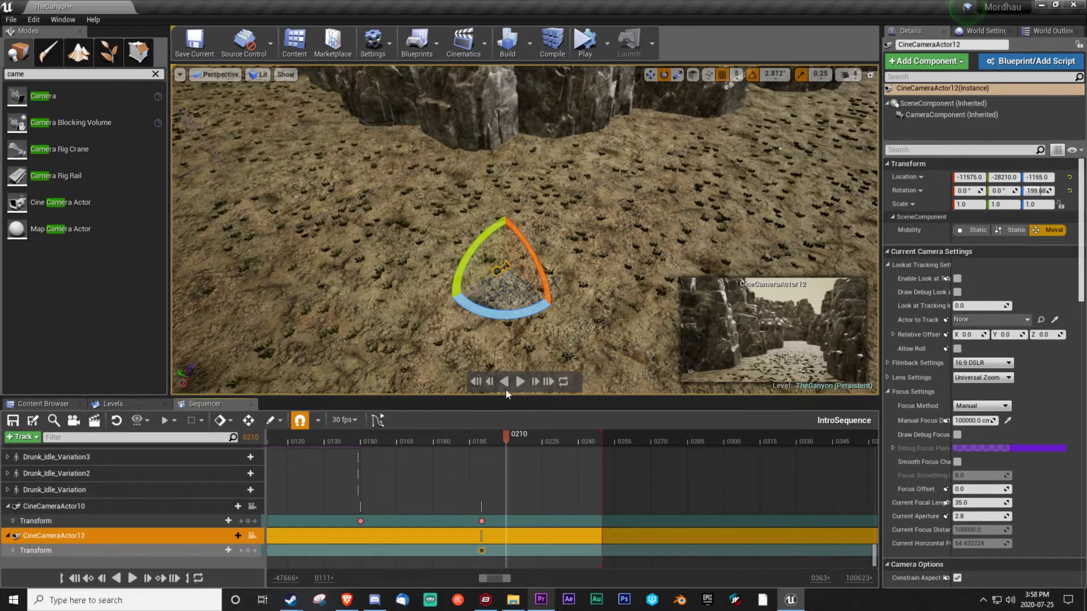
Step: At frame 0250, move CineCameraActor12 up and farther along the canyon
drag(505, 444, 604, 441)
key(w)
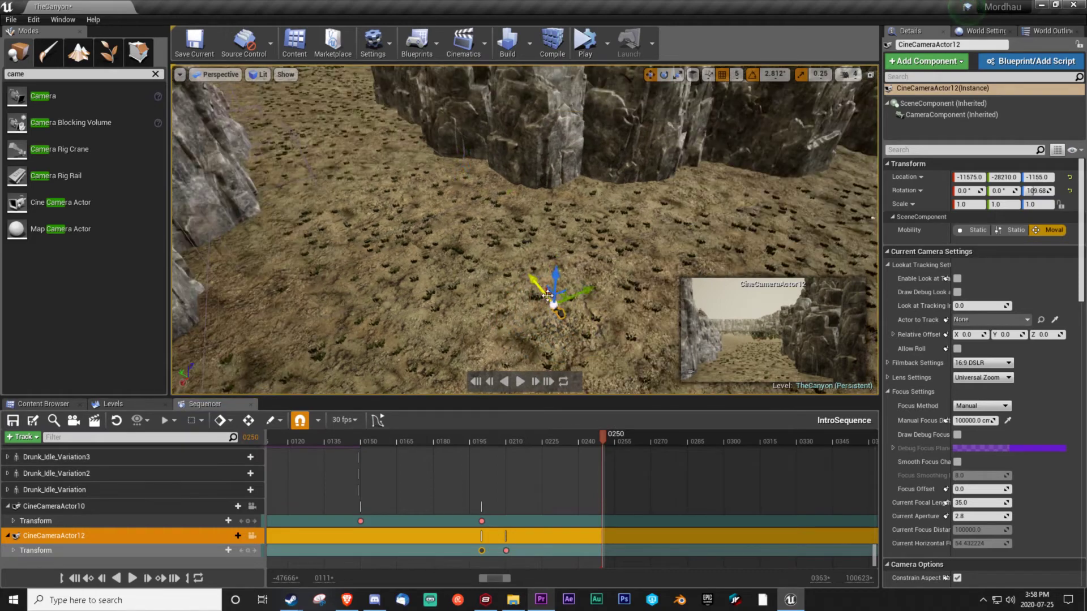
shift+drag(547, 295, 399, 311)
key(e)
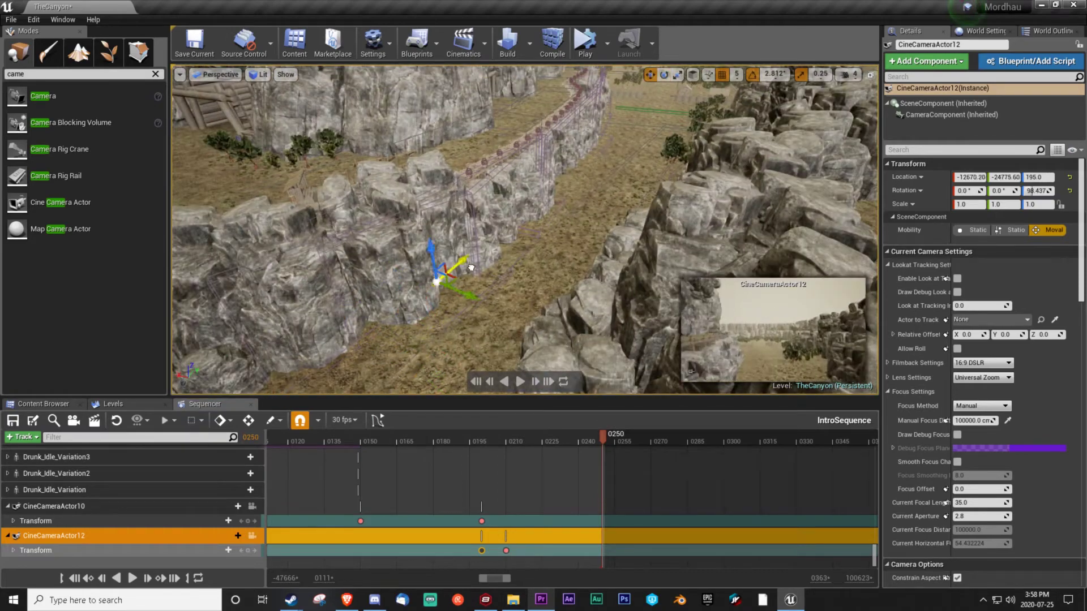
shift+drag(471, 268, 563, 352)
key(e)
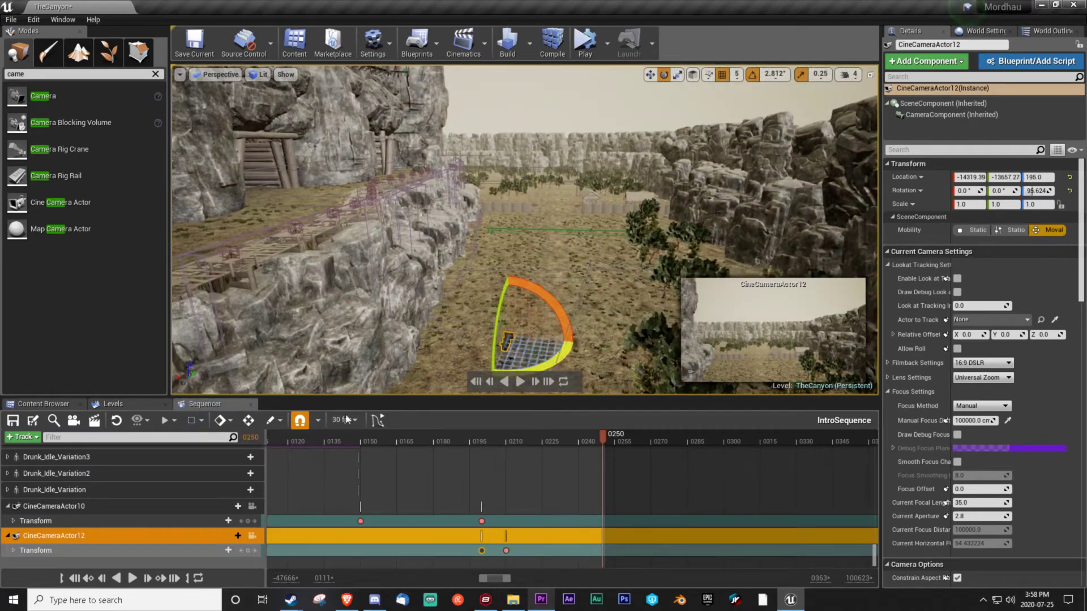
Step: Restore the deleted camera keys, tilt the camera slightly downward, and save TheCanyon map
drag(583, 540, 603, 560)
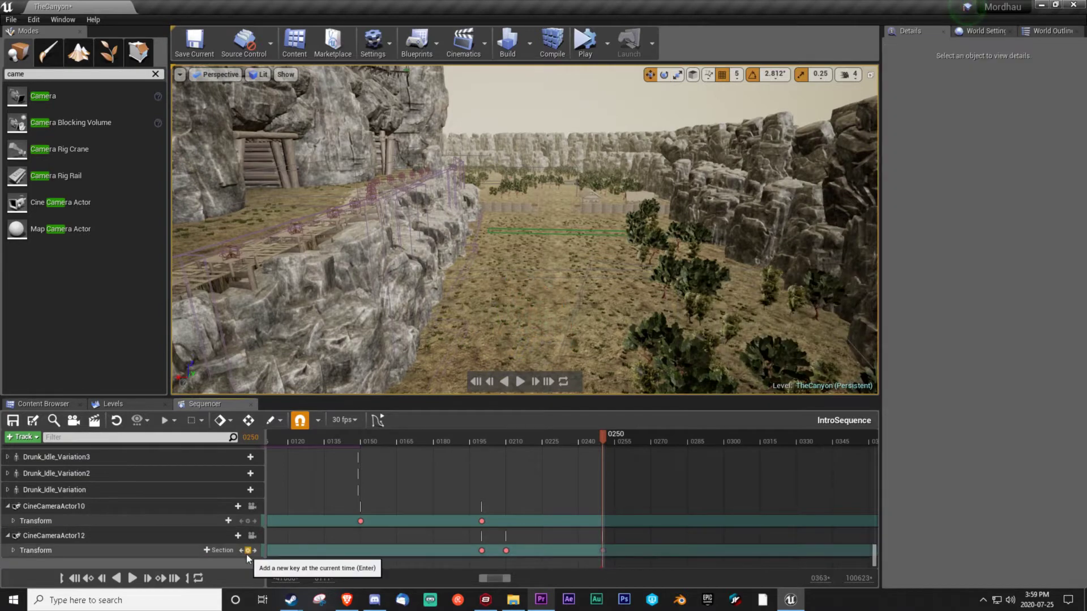
key(ctrl+z)
key(f)
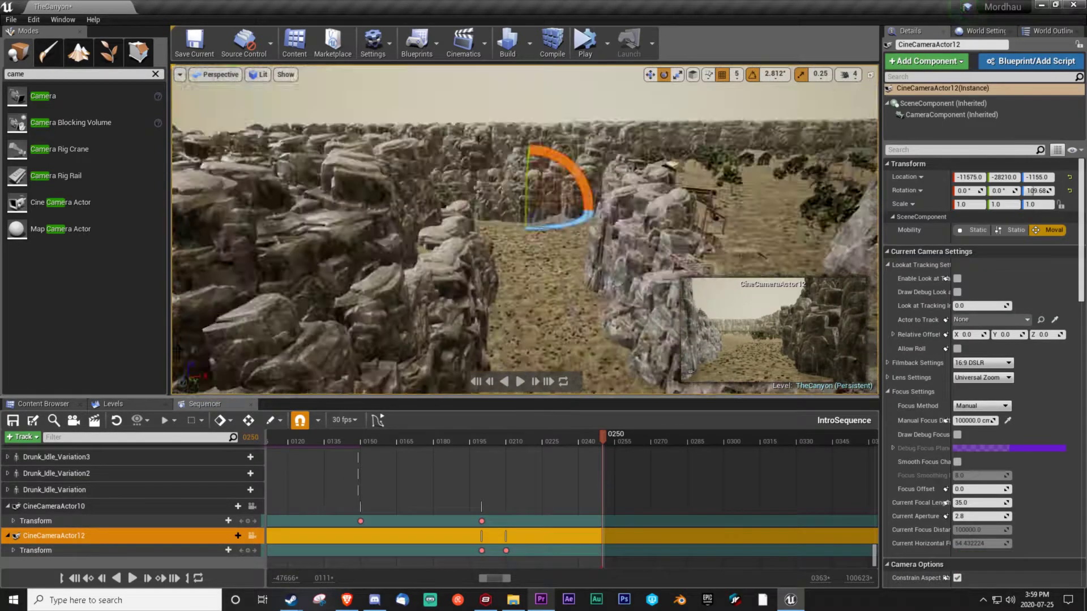
drag(549, 317, 553, 324)
key(ctrl+s)
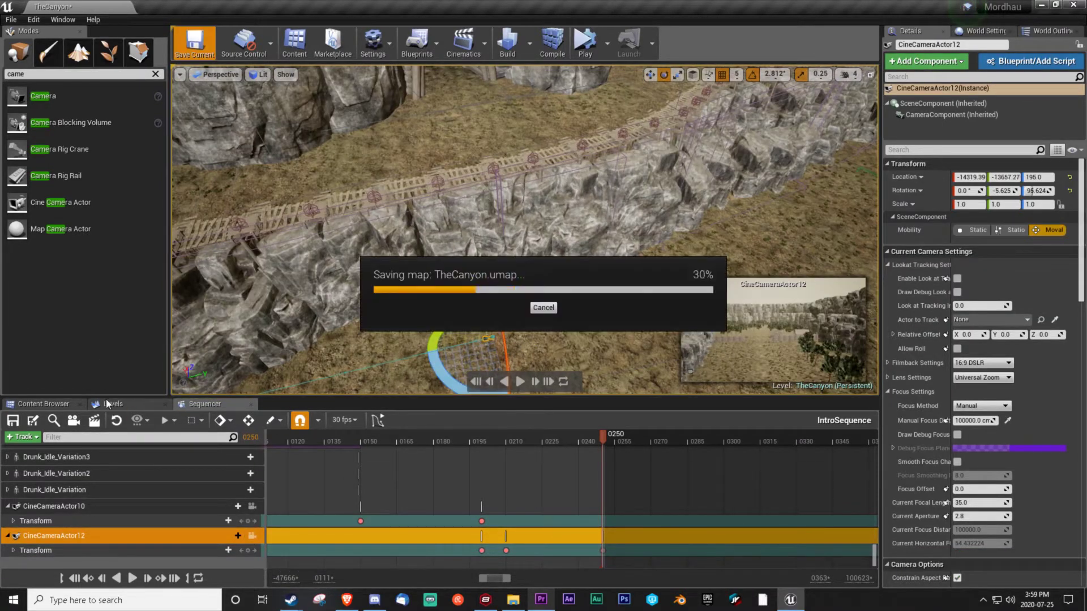
Step: Create a new Master Sequence asset in the Cinematics folder
click(52, 402)
right_click(317, 498)
mouse_move(385, 378)
click(627, 504)
Step: Open IntroSequence and play it from frame 0117 to about 0202
double_click(247, 482)
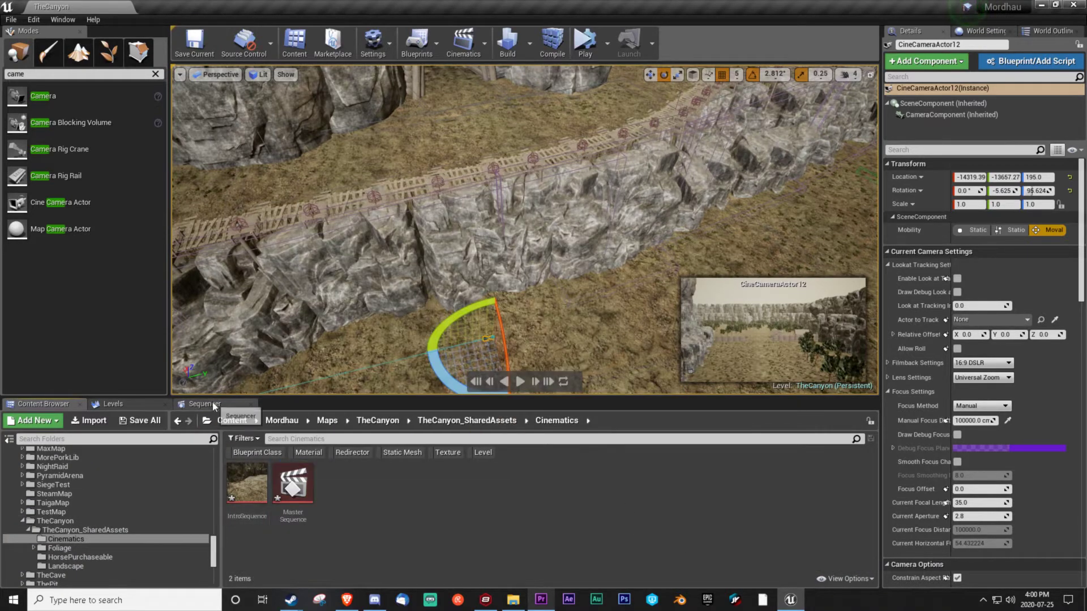
scroll(90, 480, up, 5)
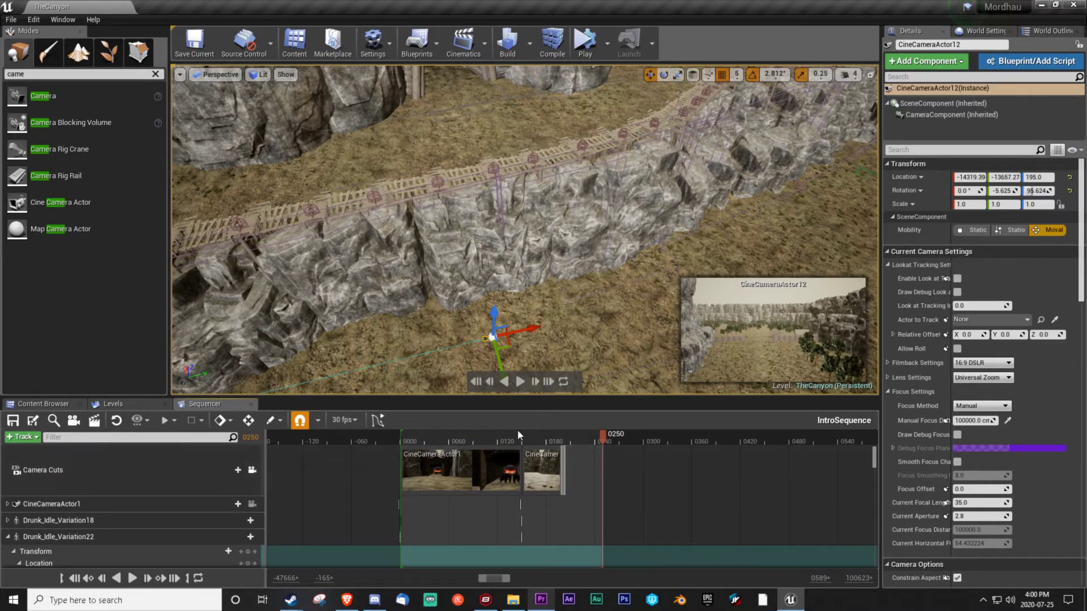
drag(516, 447, 496, 442)
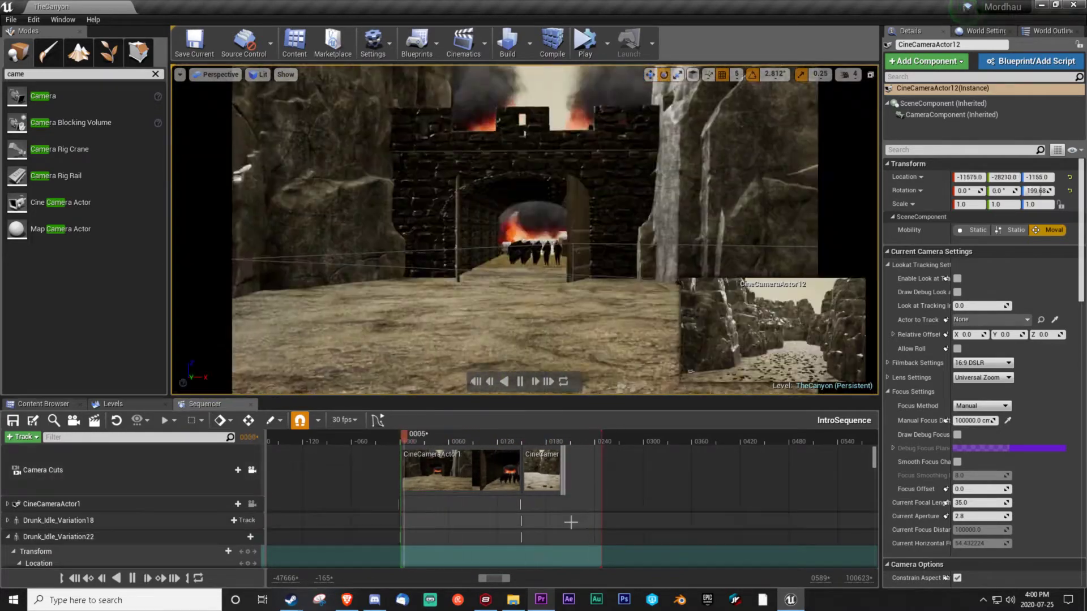
click(518, 382)
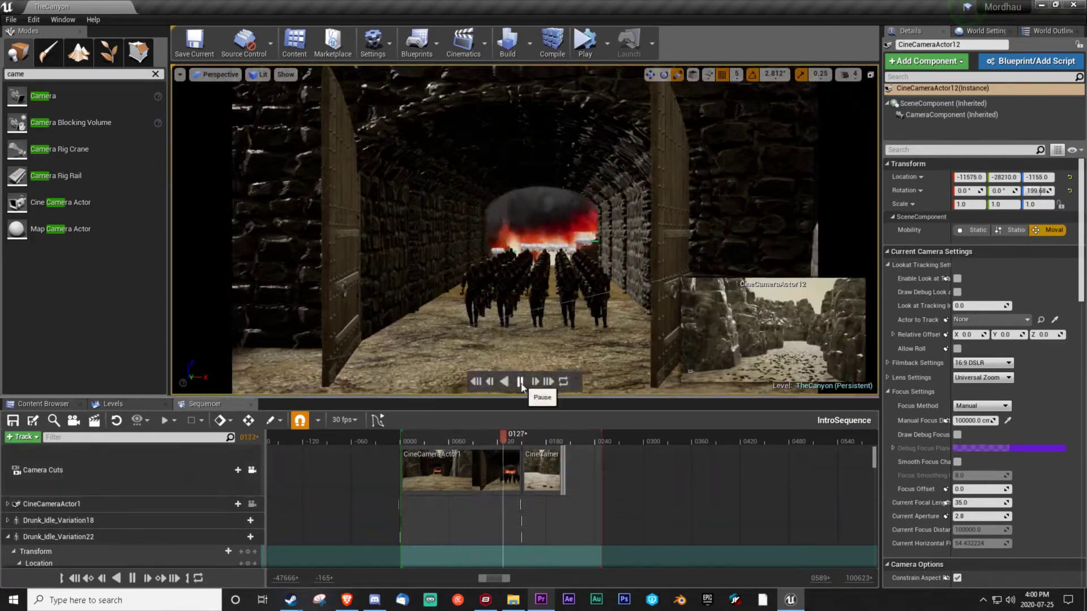
drag(517, 437, 566, 439)
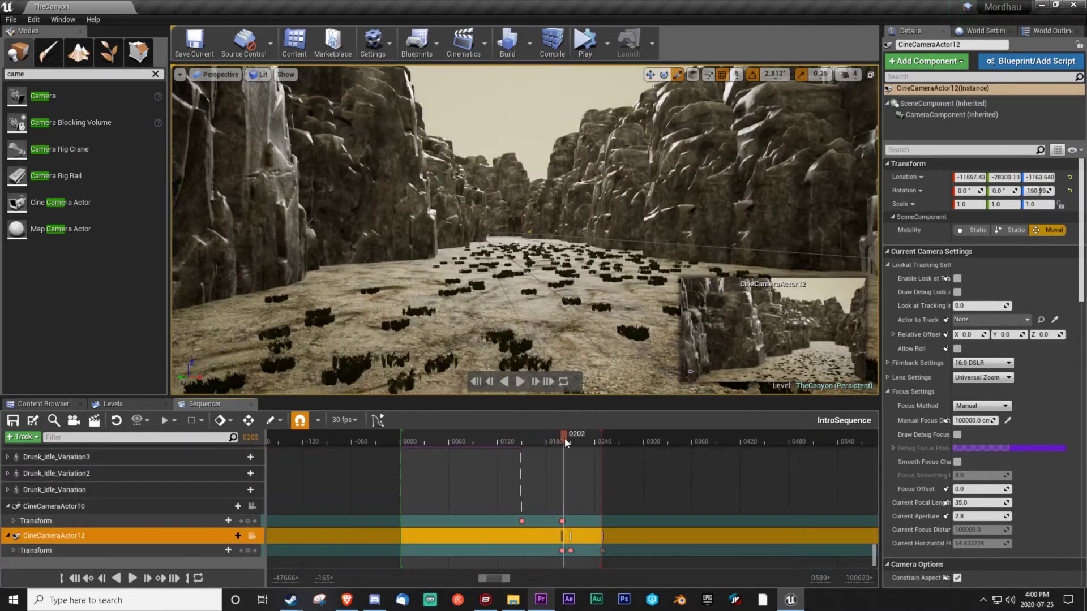
Step: Extend the CineCameraActor12 camera cut to frame 0249 and play the sequence to check it
ctrl+scroll(565, 442, up, 5)
scroll(557, 469, up, 3)
ctrl+scroll(557, 469, down, 3)
drag(549, 469, 707, 471)
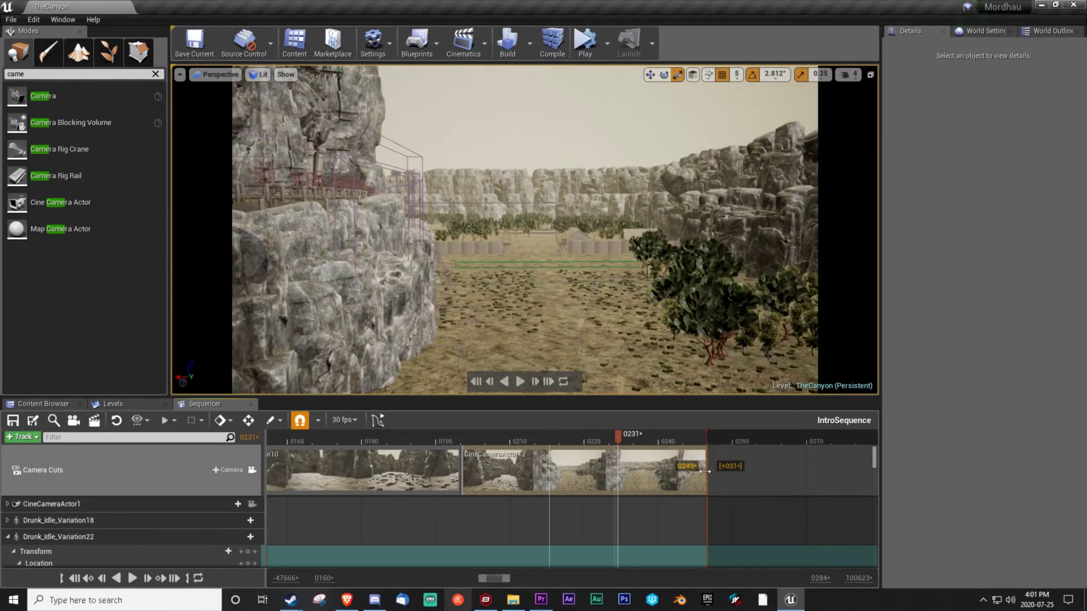
ctrl+scroll(708, 471, up, 2)
click(520, 382)
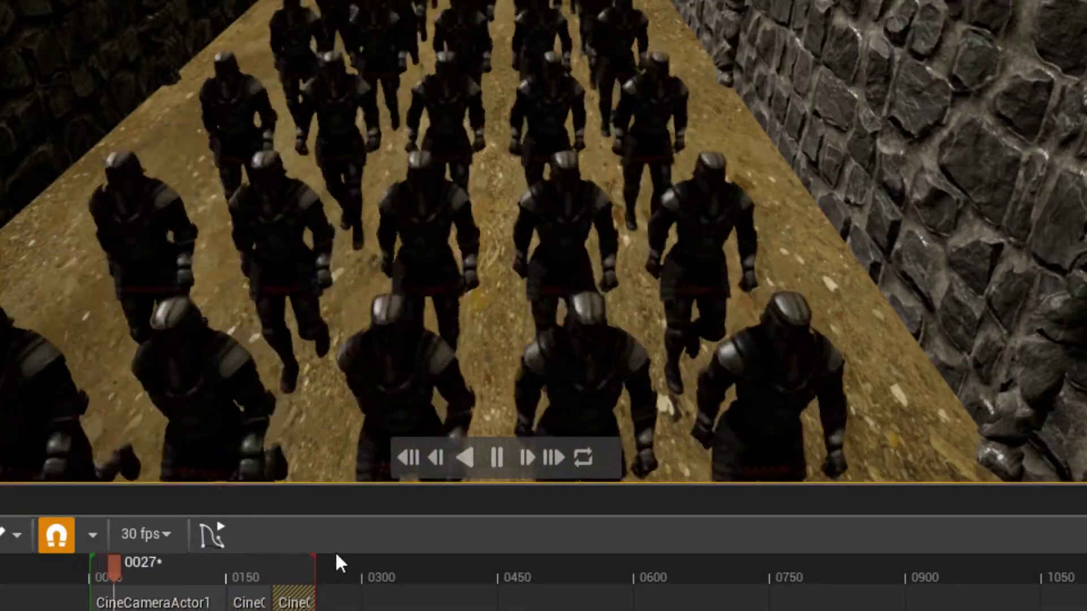
key(space)
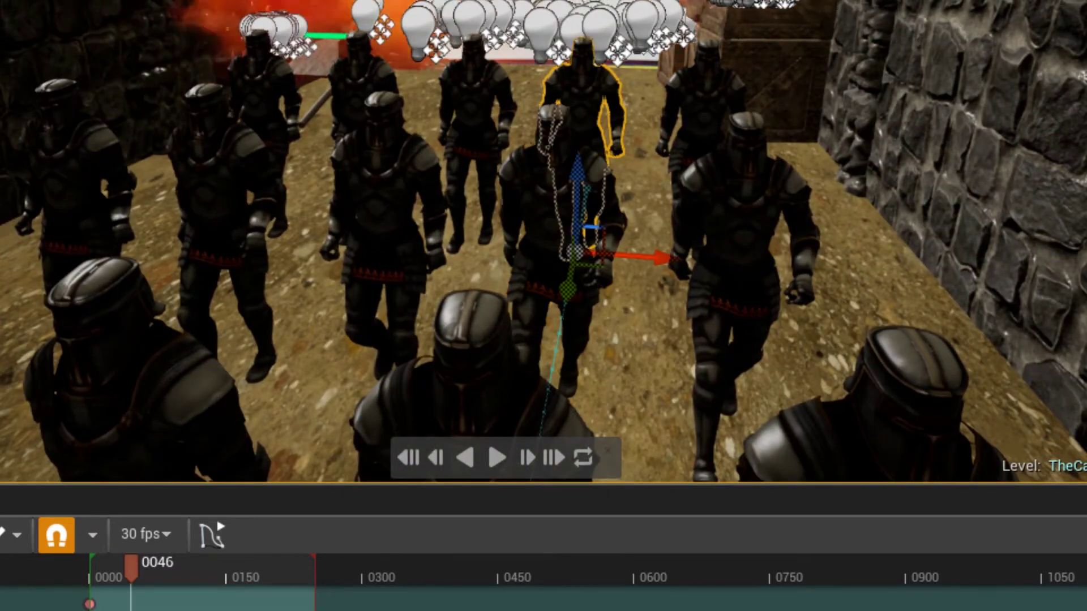
click(742, 238)
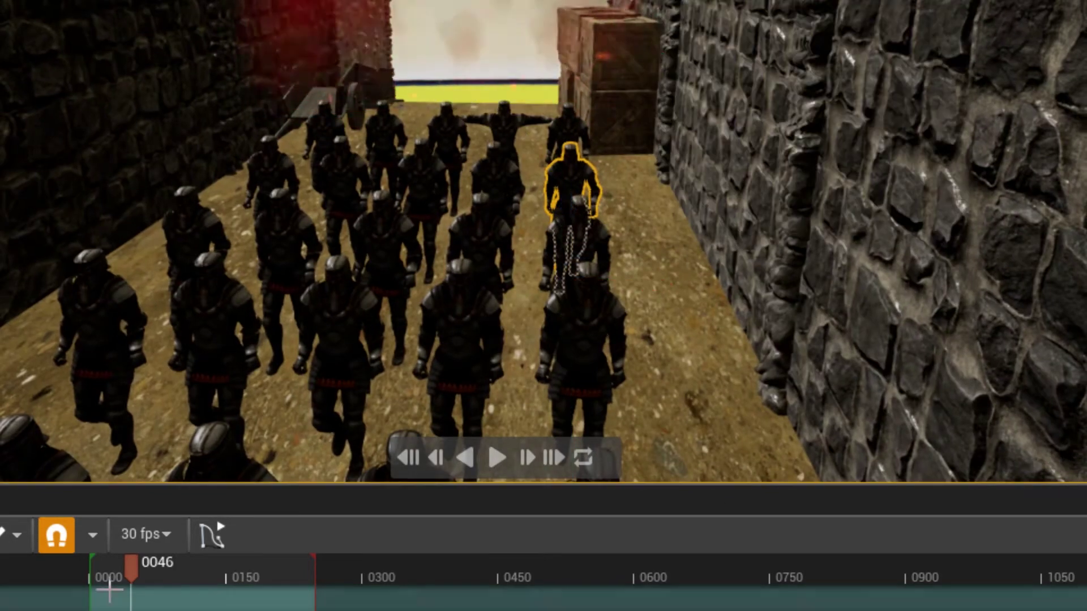
drag(105, 579, 144, 573)
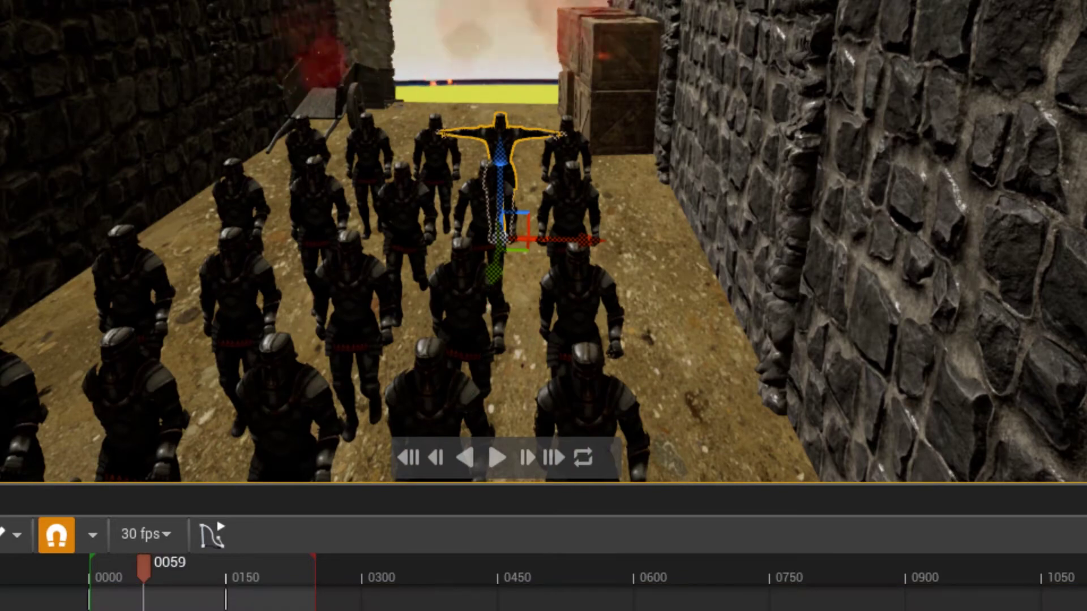
scroll(543, 578, up, 5)
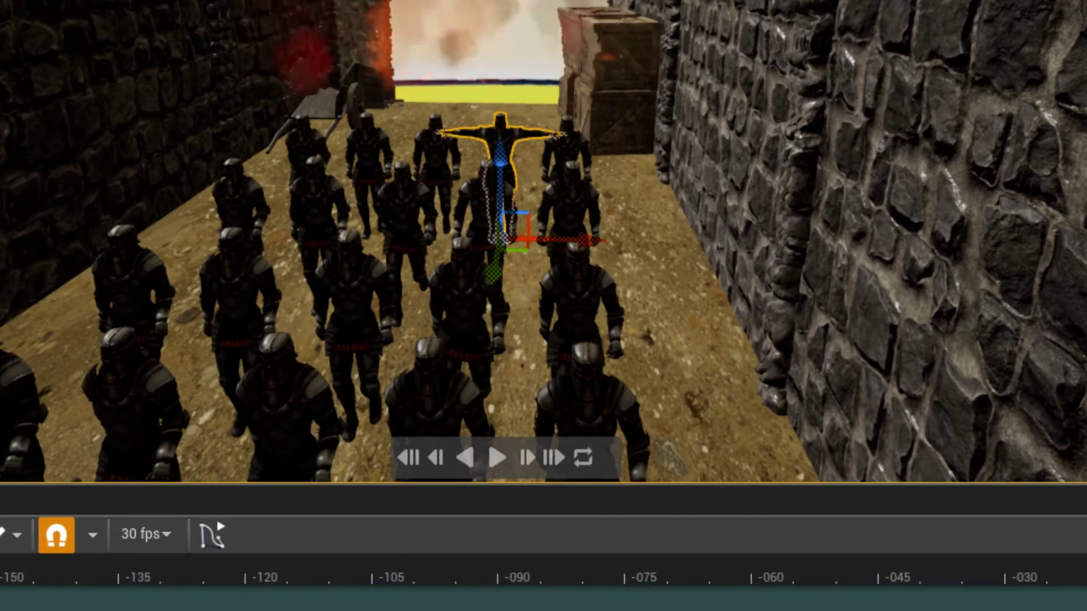
scroll(985, 577, down, 3)
click(985, 577)
drag(983, 577, 458, 564)
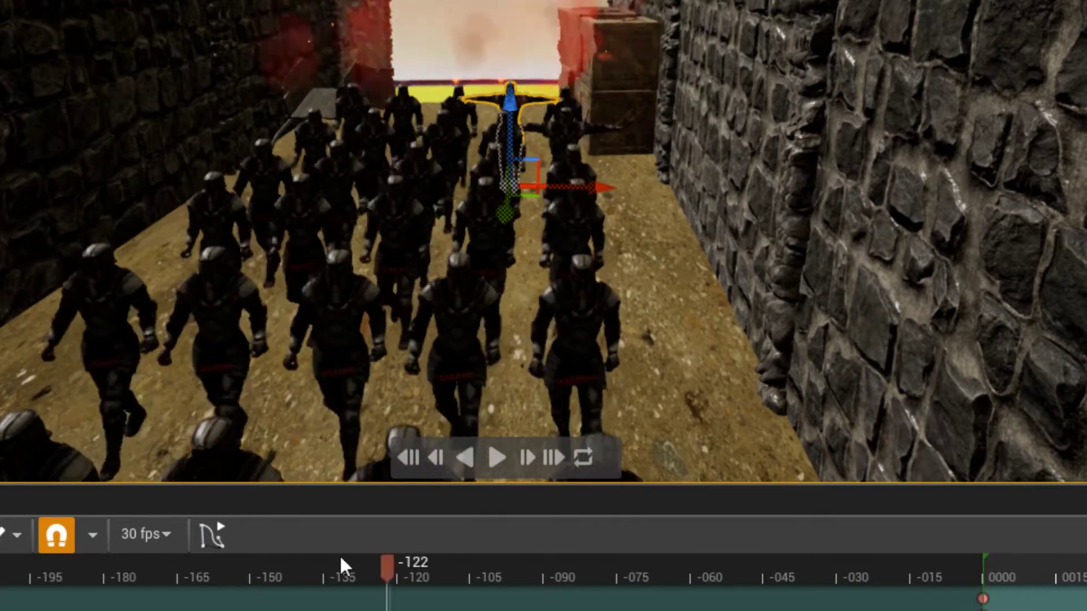
mouse_move(917, 550)
mouse_down()
mouse_move(1084, 535)
mouse_move(1042, 563)
mouse_move(245, 563)
mouse_move(670, 563)
mouse_up()
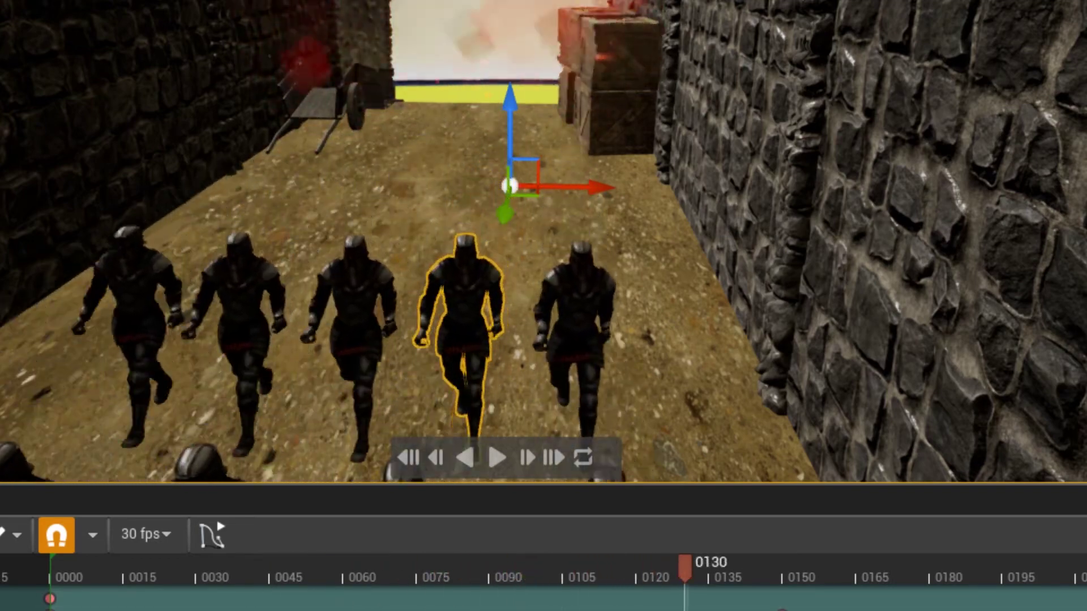
drag(759, 564, 768, 565)
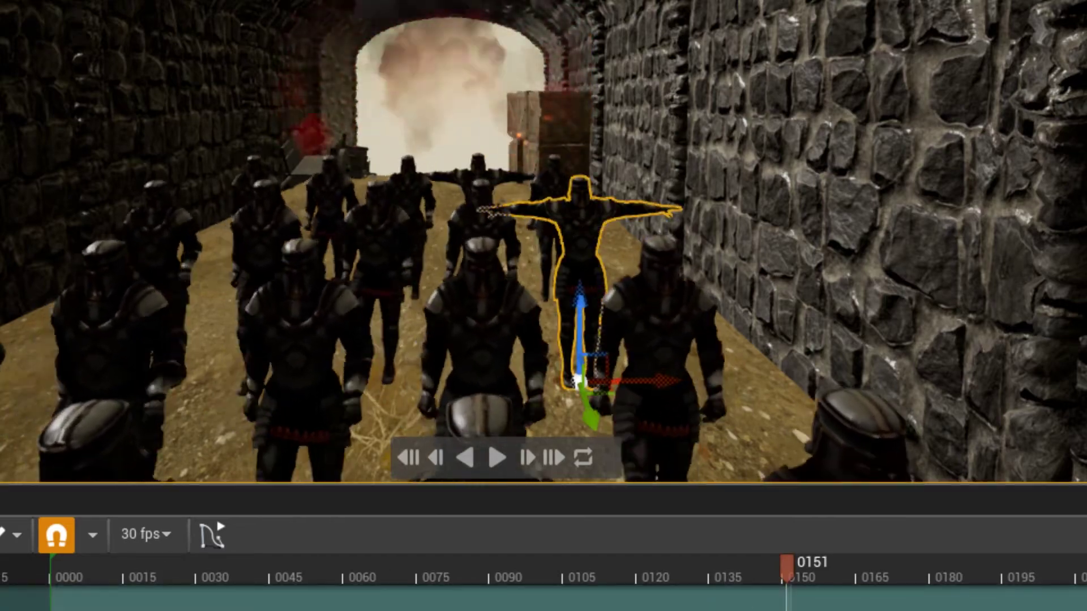
drag(658, 288, 450, 166)
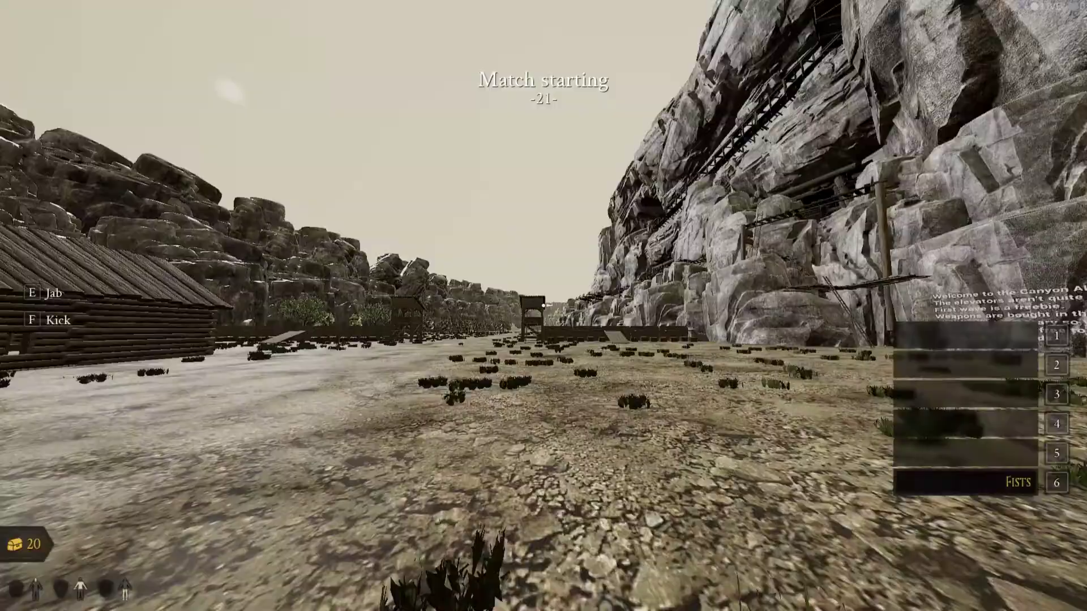
Step: Hold Tab to display the server scoreboard during The Canyon match countdown
key(Tab)
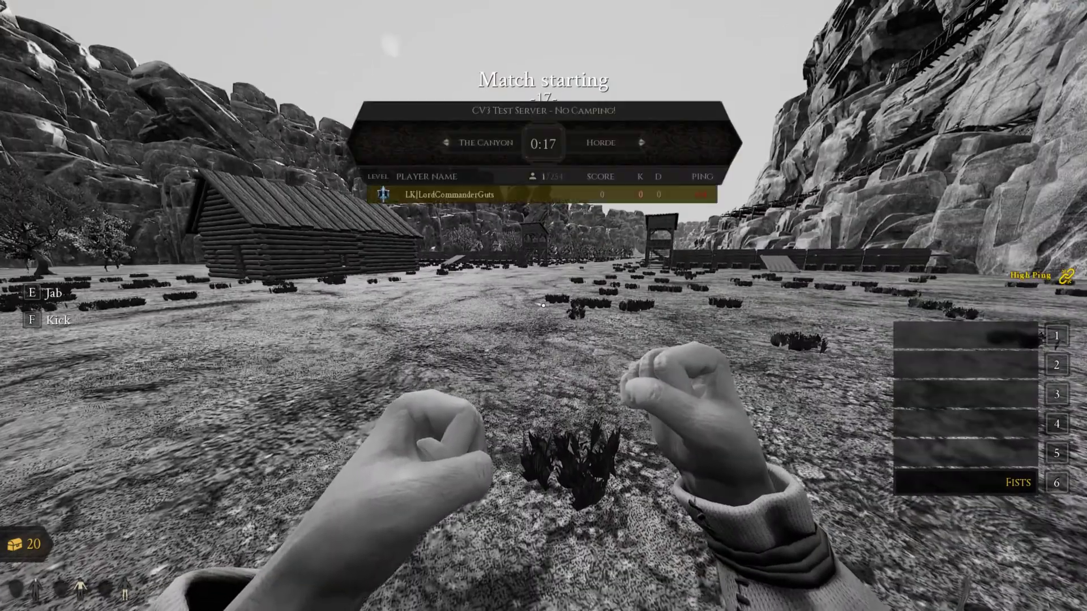